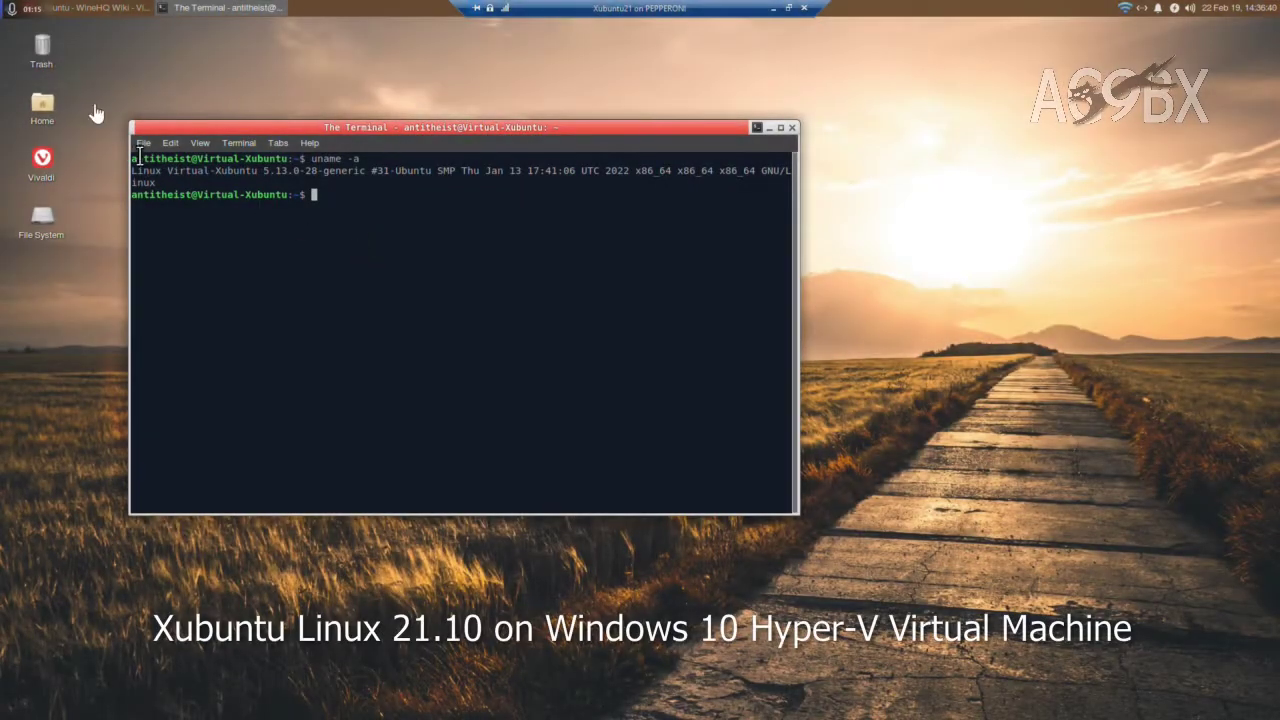
# - Launch Synaptic Package Manager from the System menu and authenticate with the account password
pyautogui.click(12, 14)
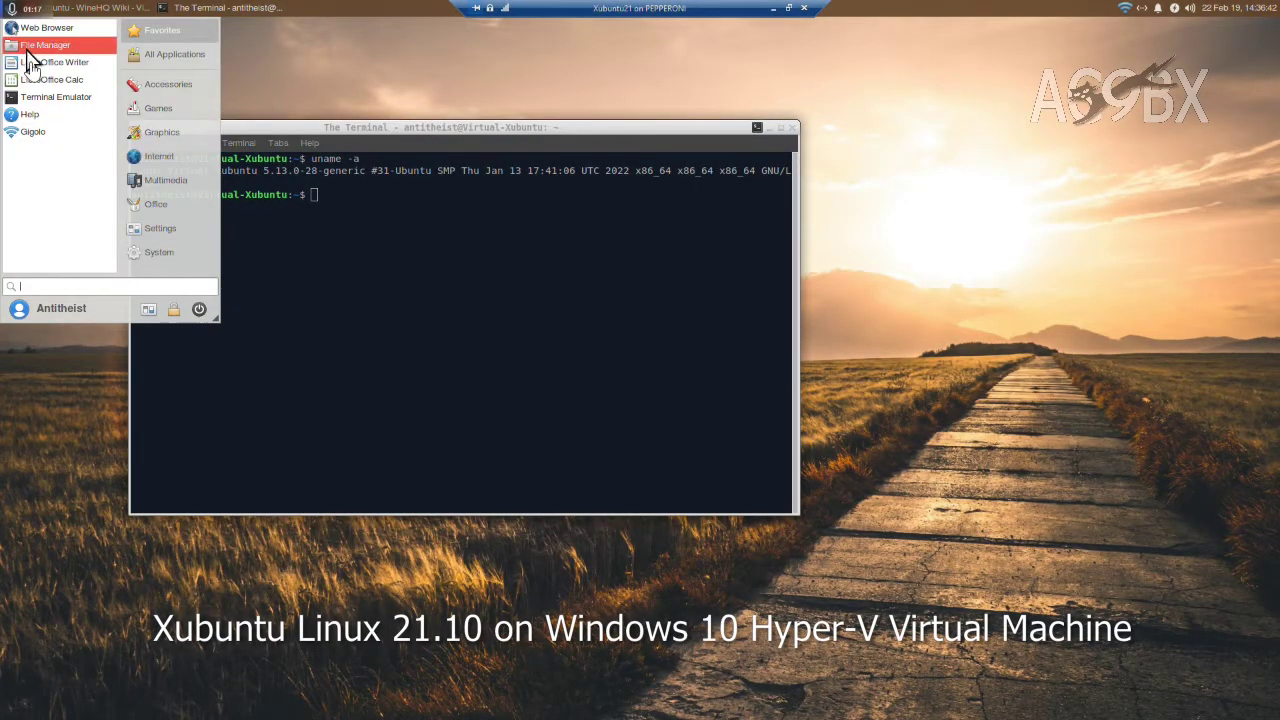
pyautogui.click(150, 251)
pyautogui.click(57, 90)
pyautogui.write('*****')
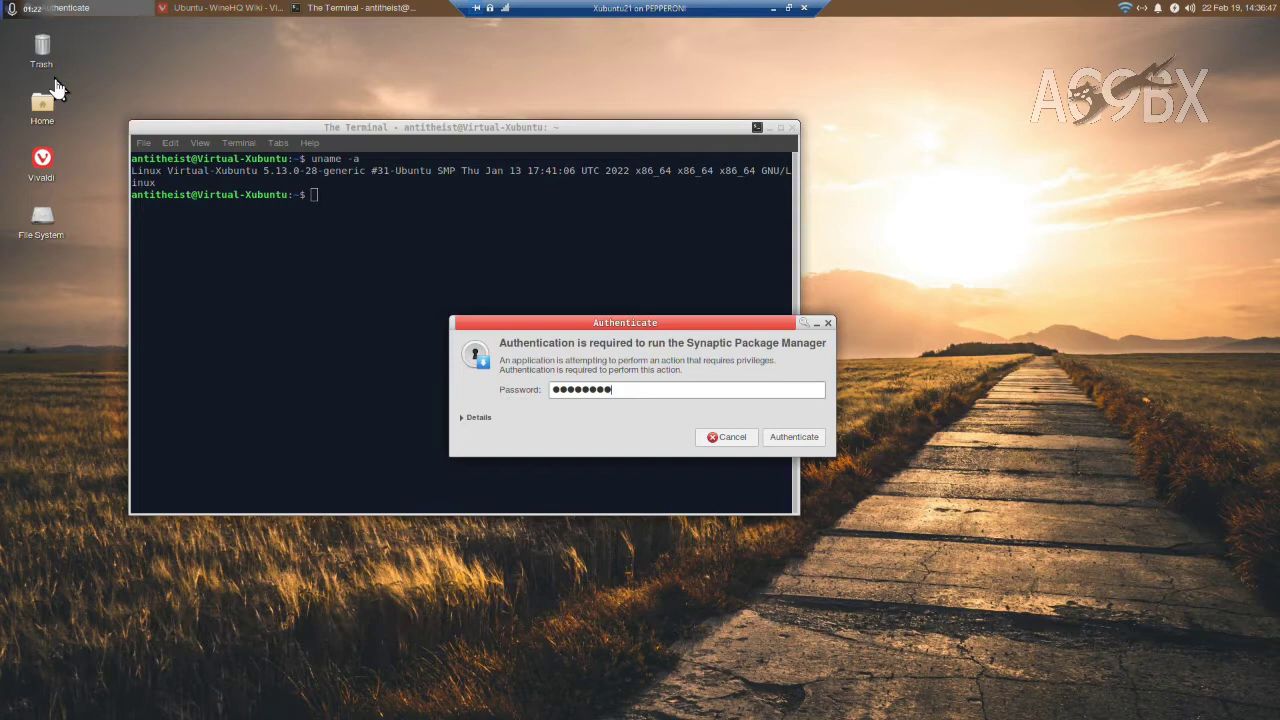
pyautogui.press('Return')
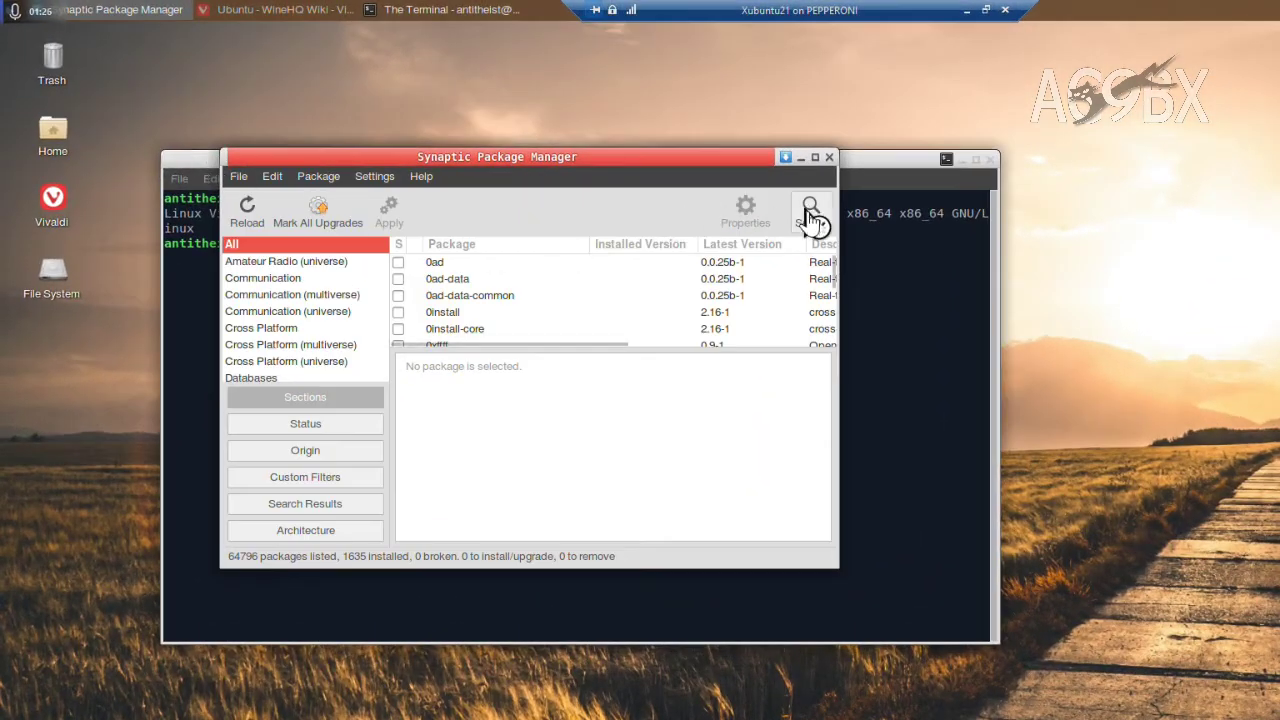
# - Search Synaptic for wine and read the wine-stable and wine package descriptions
pyautogui.click(808, 210)
pyautogui.write('wine')
pyautogui.press('Return')
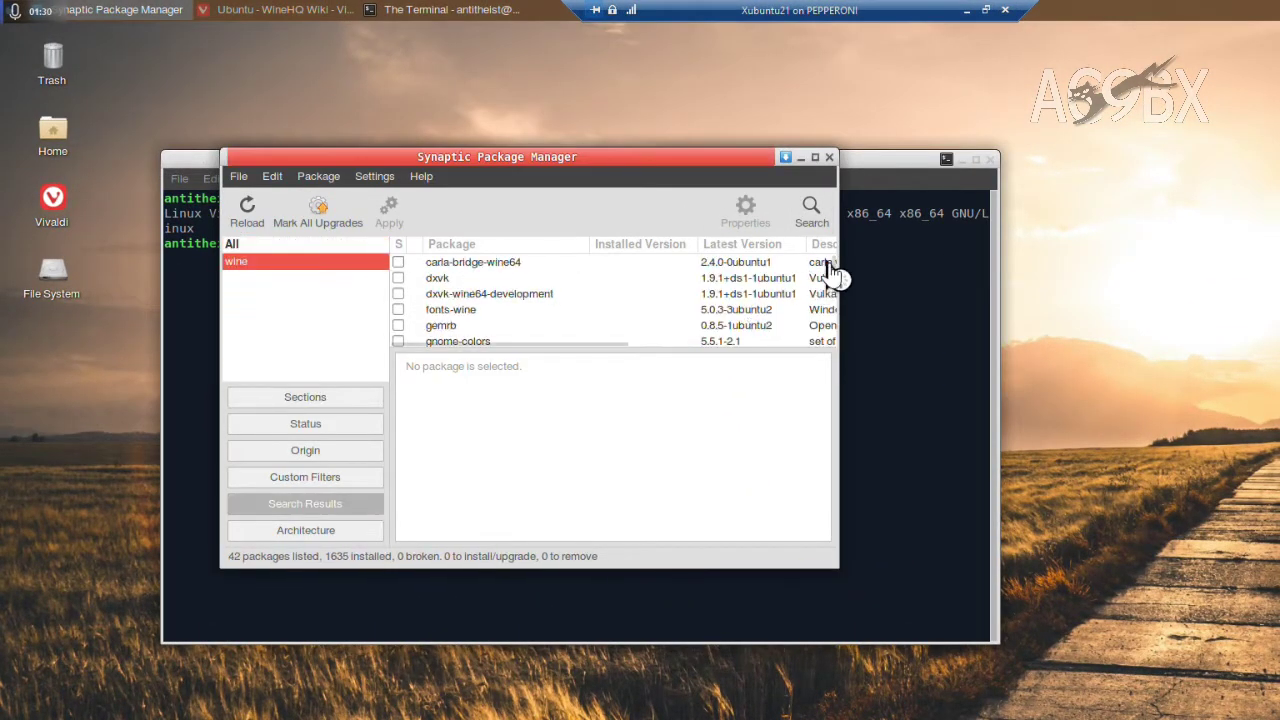
pyautogui.moveTo(829, 271); pyautogui.dragTo(837, 322)
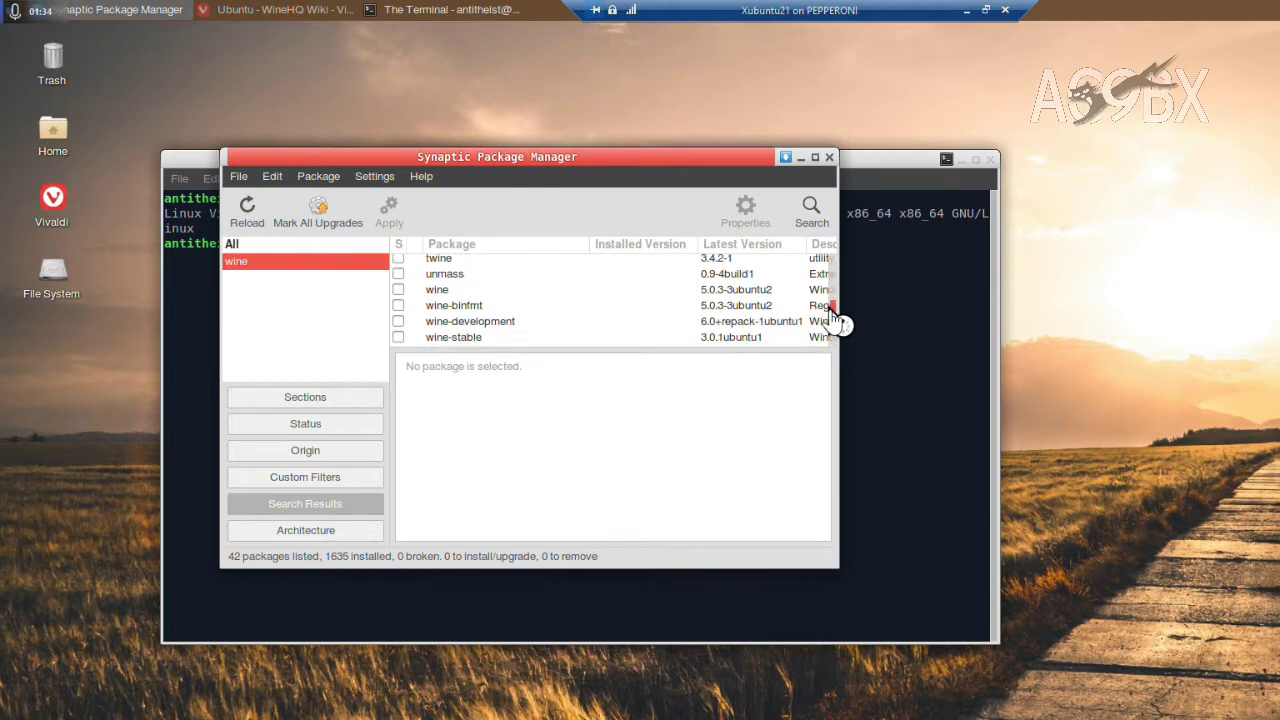
pyautogui.click(486, 345)
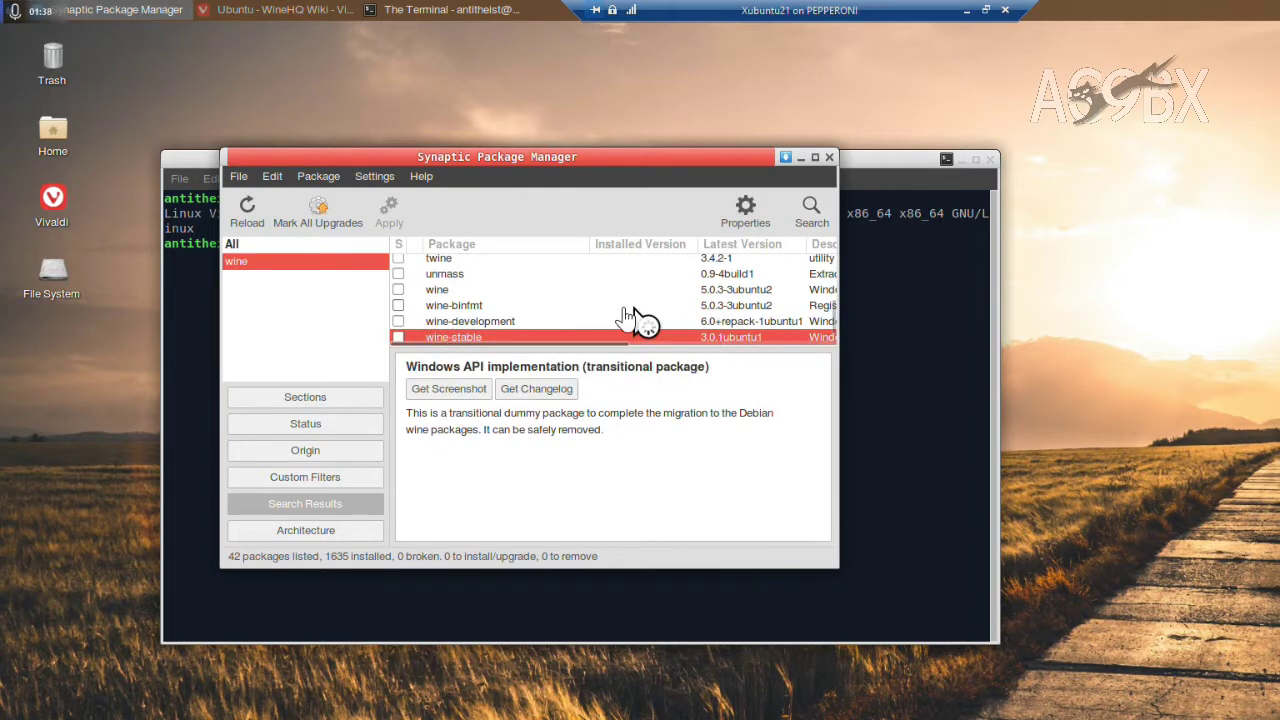
pyautogui.click(441, 291)
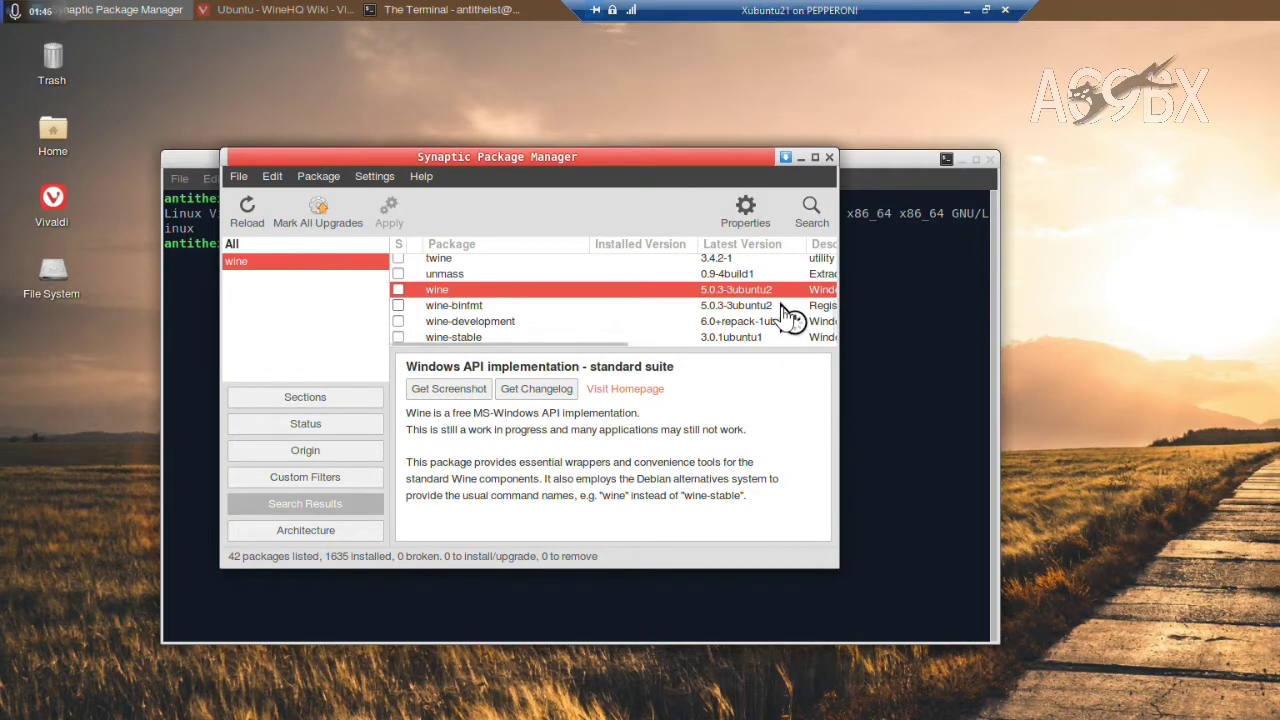
# - Review the Other Software sources in Repositories, cancel adding a source, and close Software & Updates
pyautogui.click(375, 176)
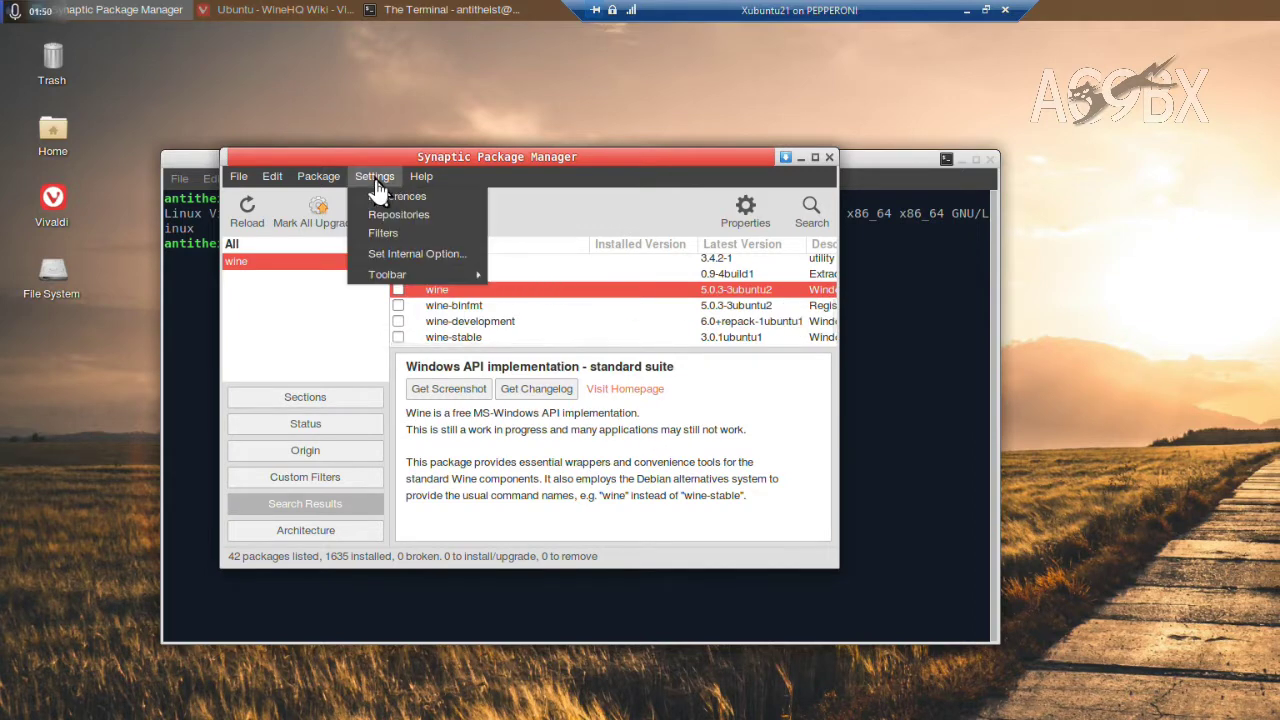
pyautogui.click(396, 214)
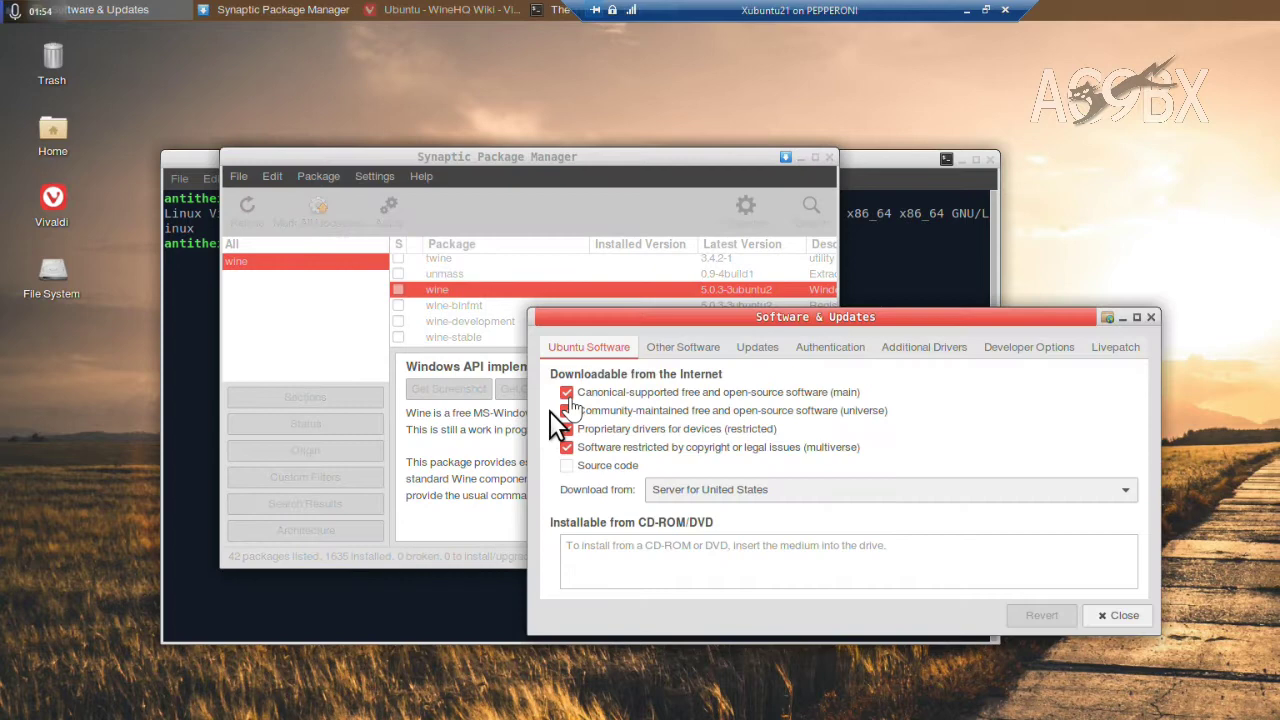
pyautogui.click(686, 352)
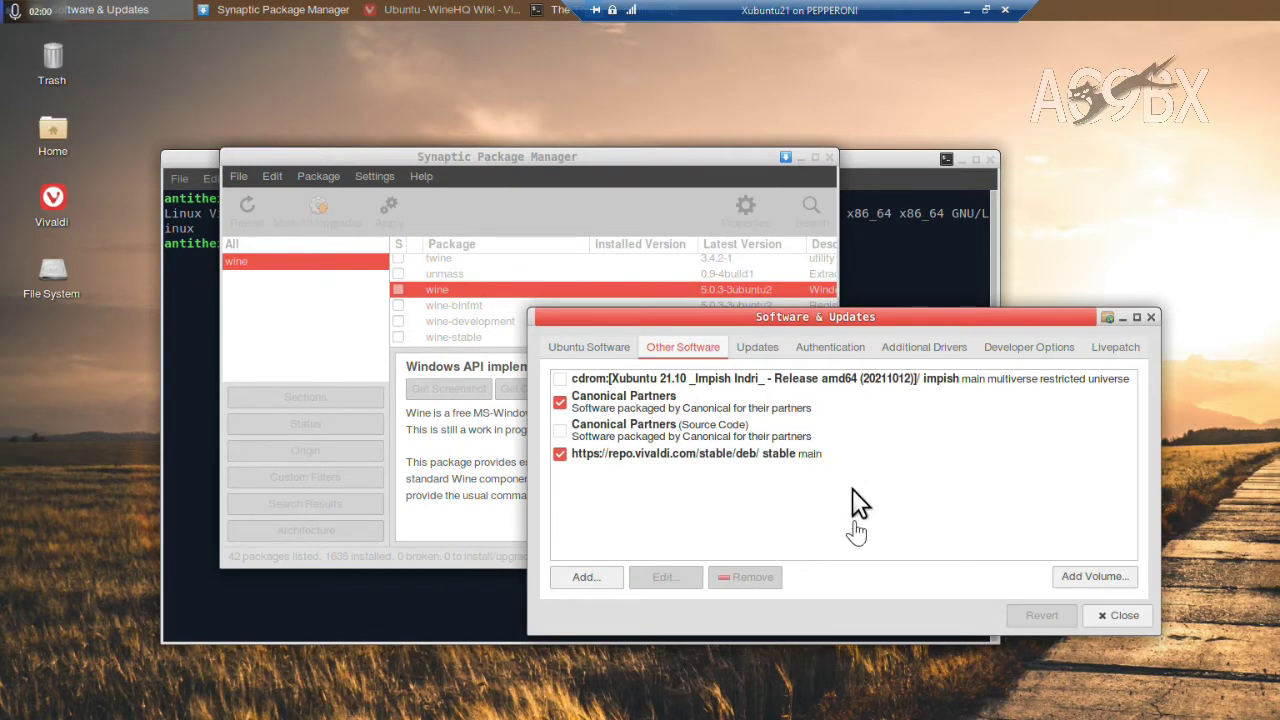
pyautogui.click(600, 581)
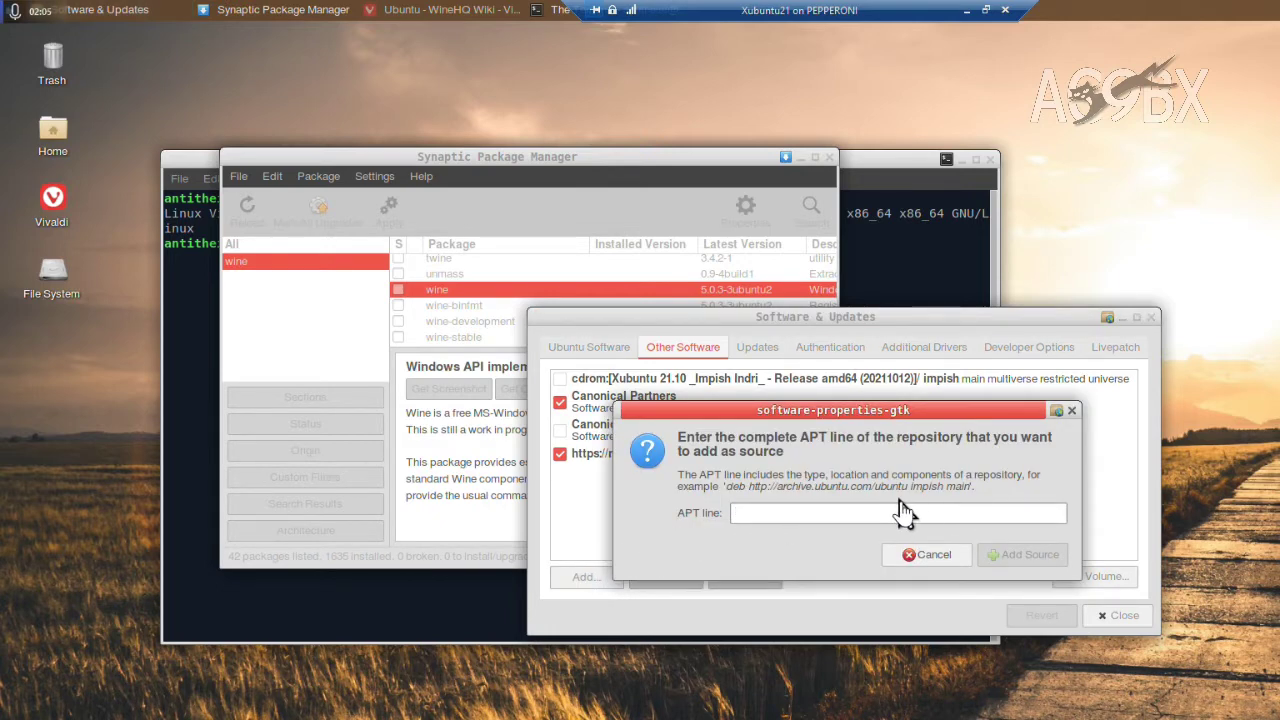
pyautogui.click(930, 555)
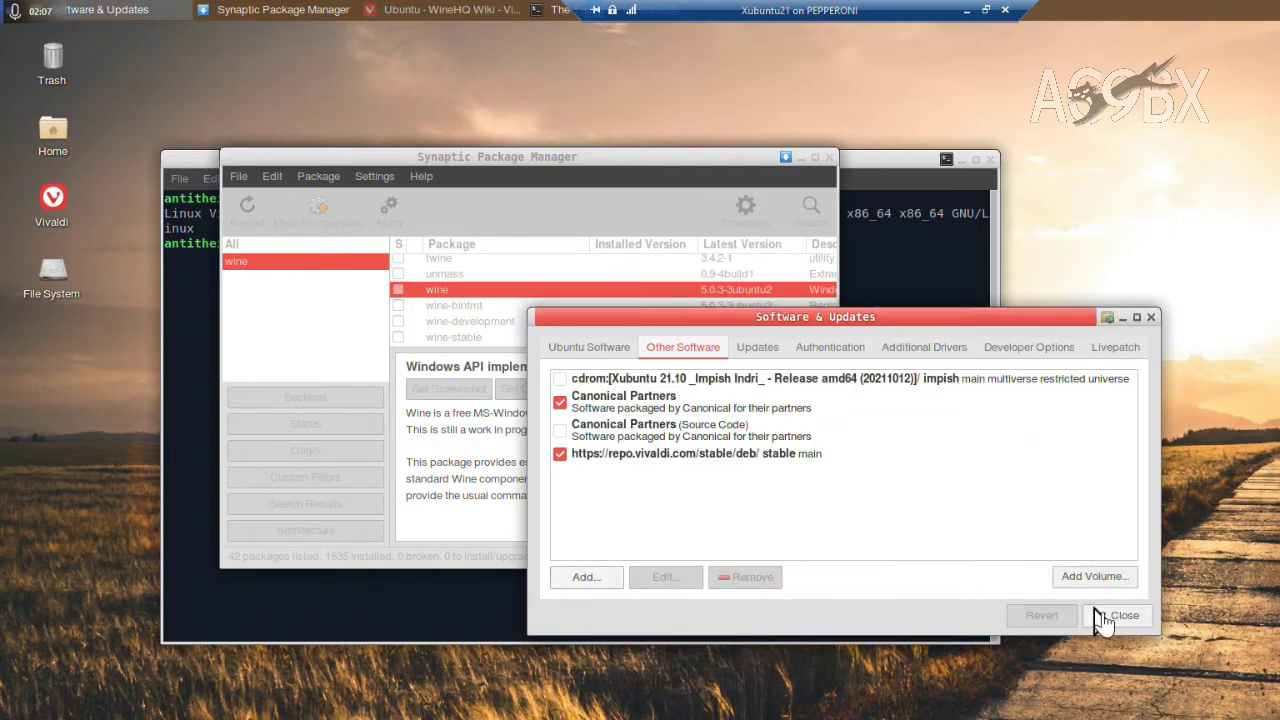
pyautogui.click(1120, 616)
# - Close Synaptic and enable the i386 architecture with sudo dpkg --add-architecture i386
pyautogui.click(829, 157)
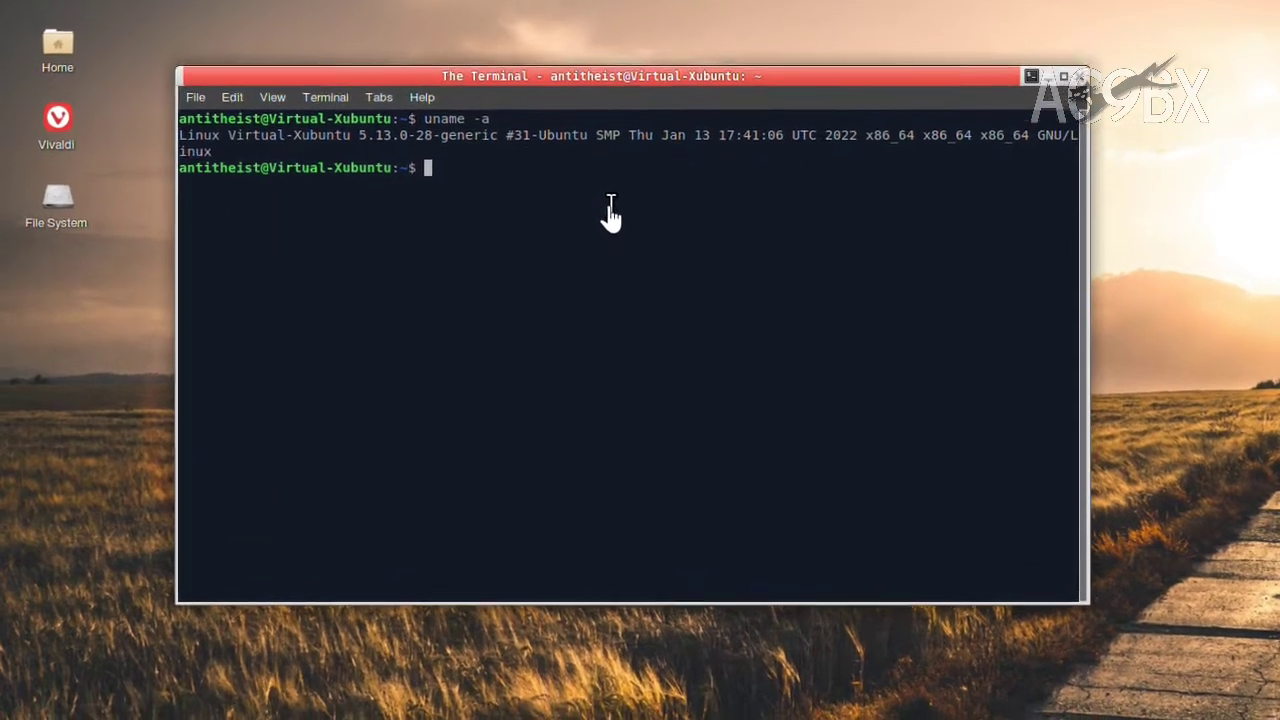
pyautogui.write('sudo ')
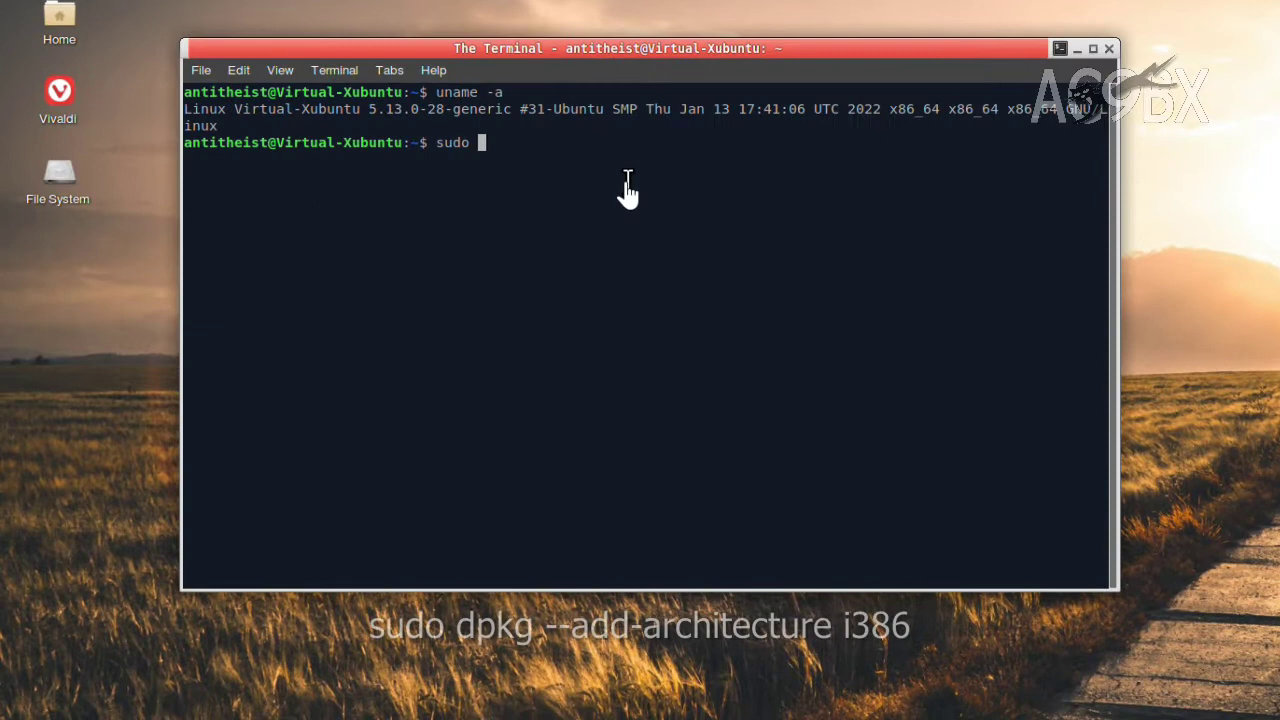
pyautogui.write('dpkg --add-architecture')
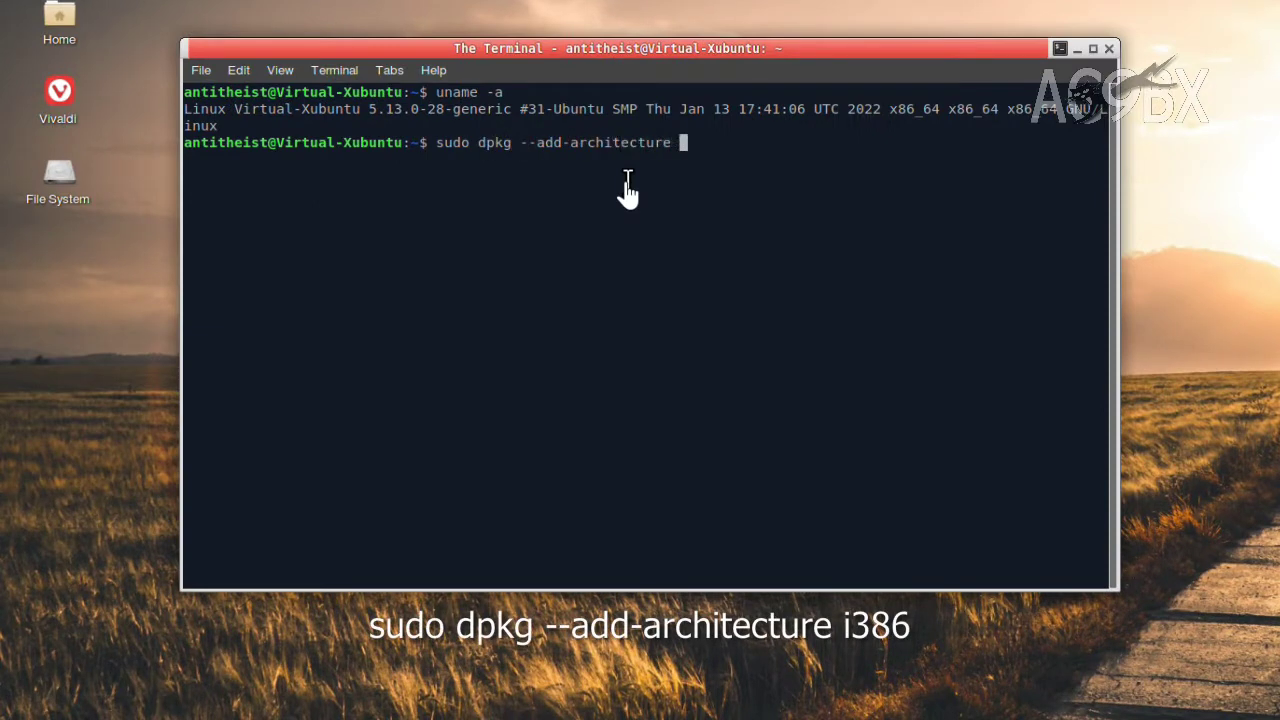
pyautogui.write(' i386')
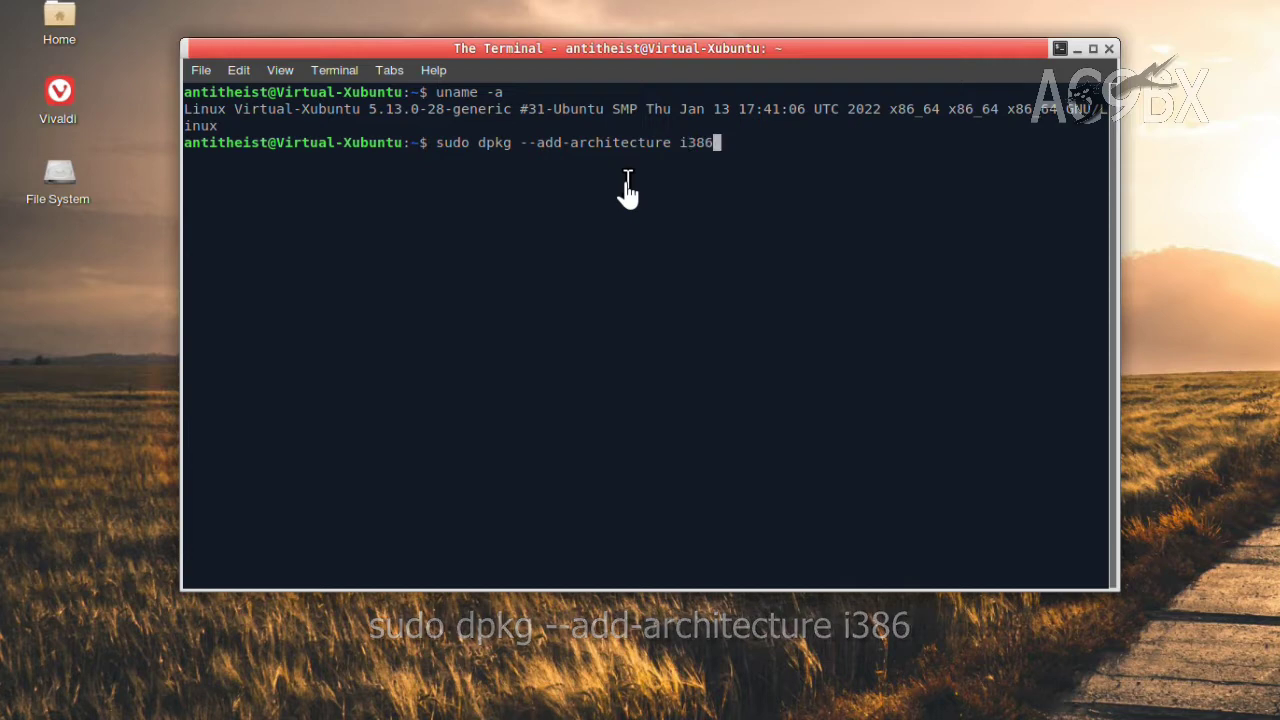
pyautogui.press('Return')
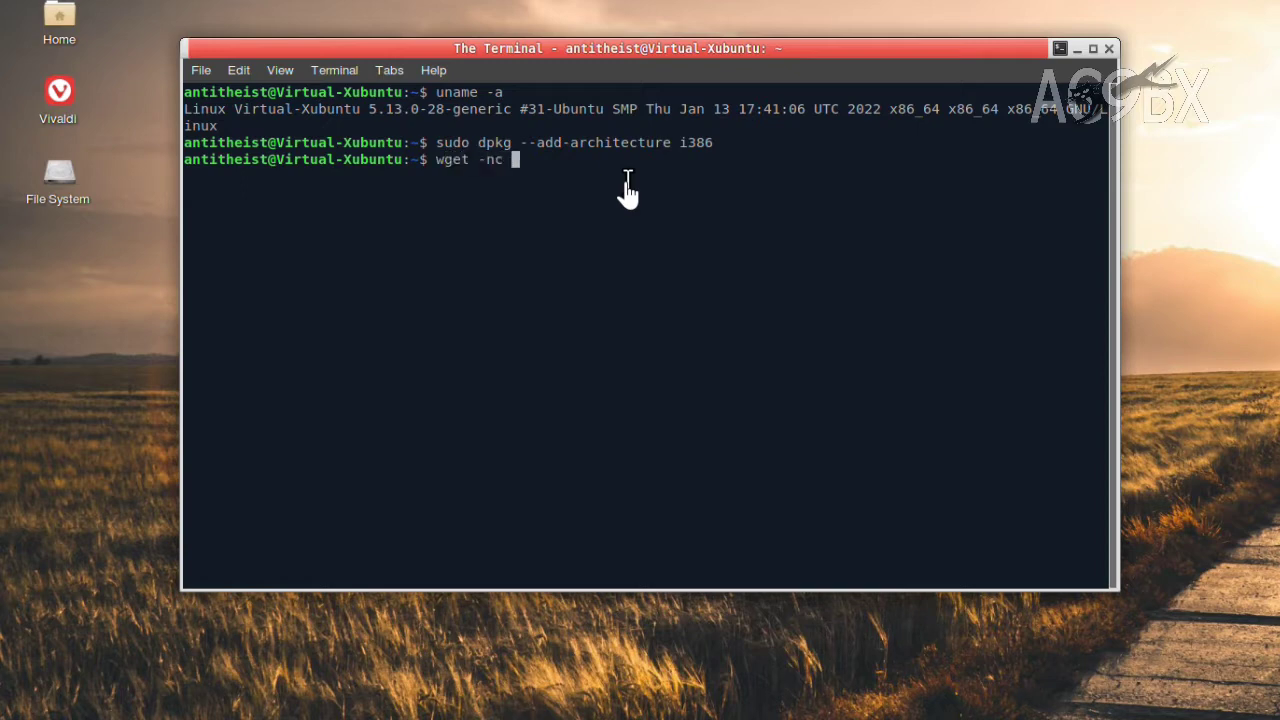
# - Download winehq.key from dl.winehq.org with wget -nc and add it with sudo apt-key add
pyautogui.write('wget -nc https://dl.winehq.org/wine-builds/')
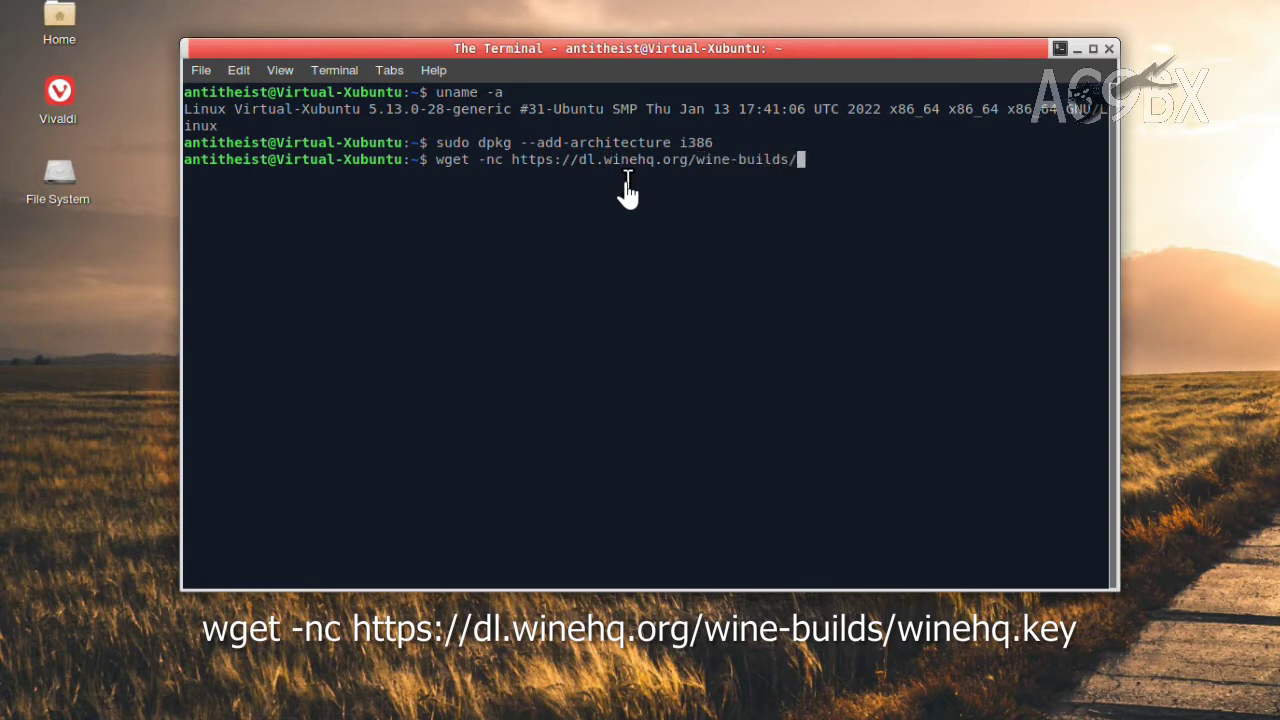
pyautogui.write('winehq.key')
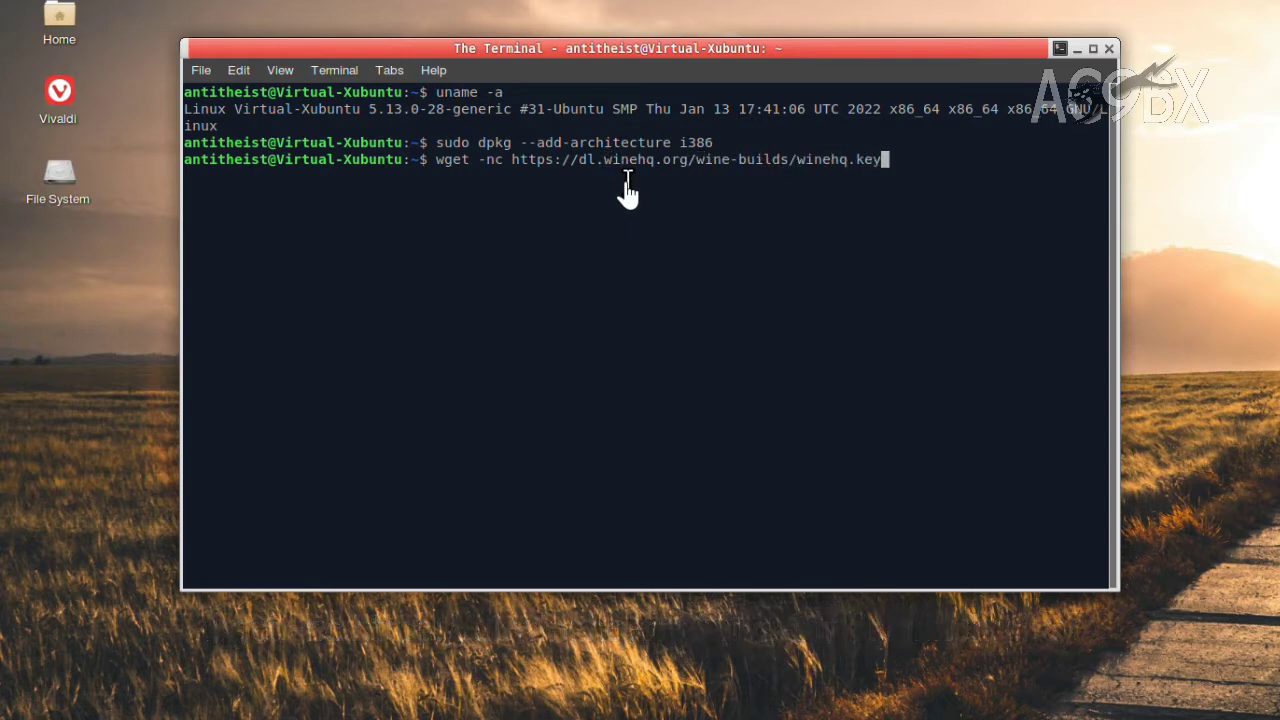
pyautogui.press('Return')
pyautogui.write('sudo apt-key add')
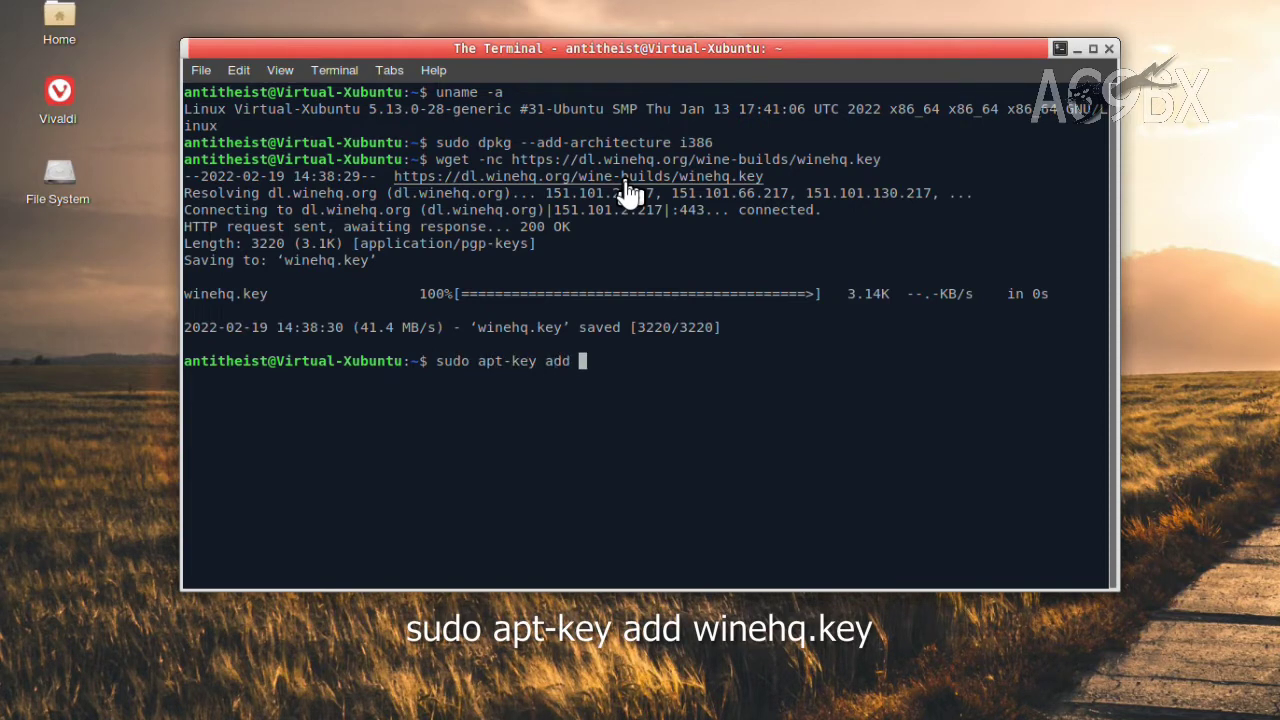
pyautogui.write(' winehq.key')
pyautogui.press('Return')
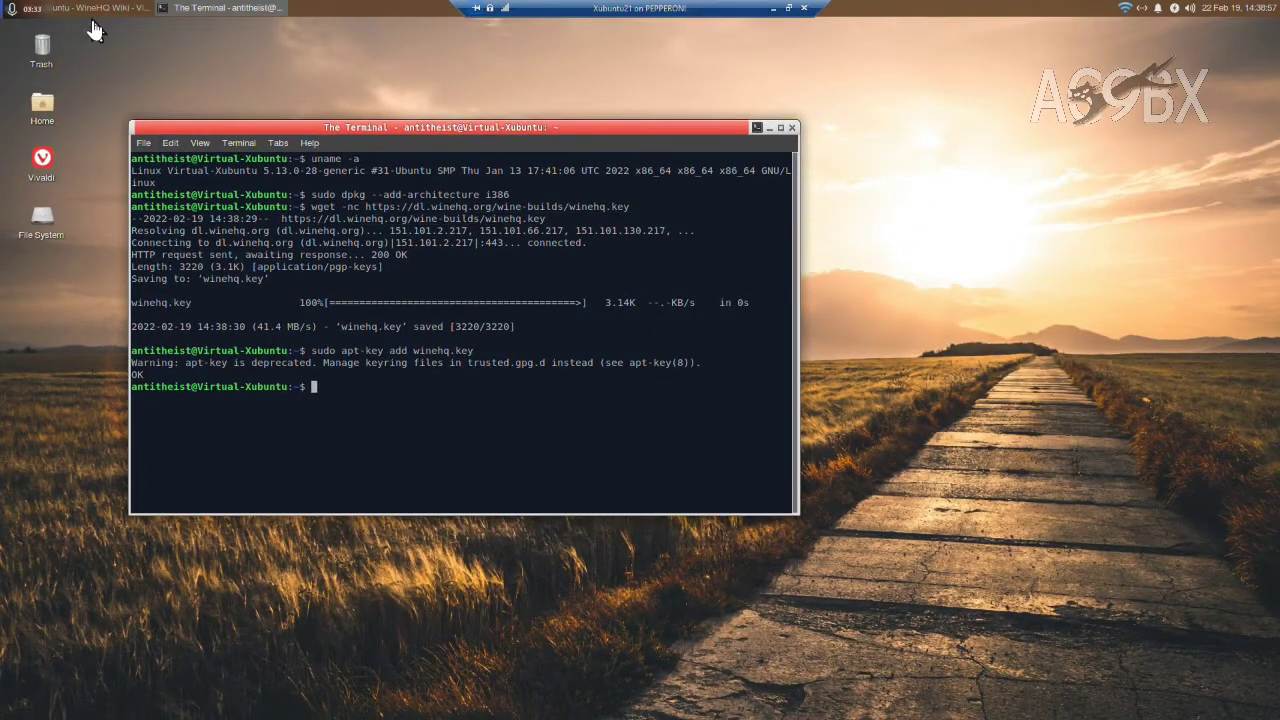
# - Select the Ubuntu 21.10 impish add-apt-repository command on the WineHQ wiki page in Vivaldi
pyautogui.click(95, 8)
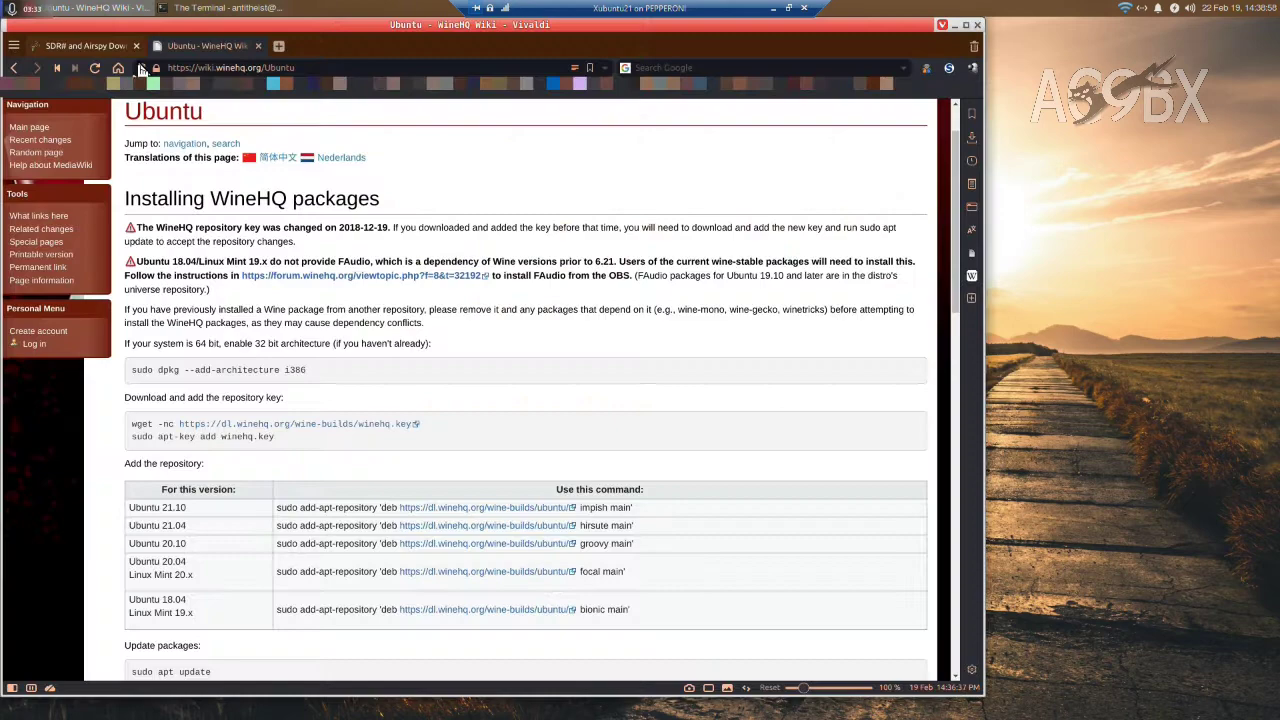
pyautogui.scroll(-2, 250, 460)
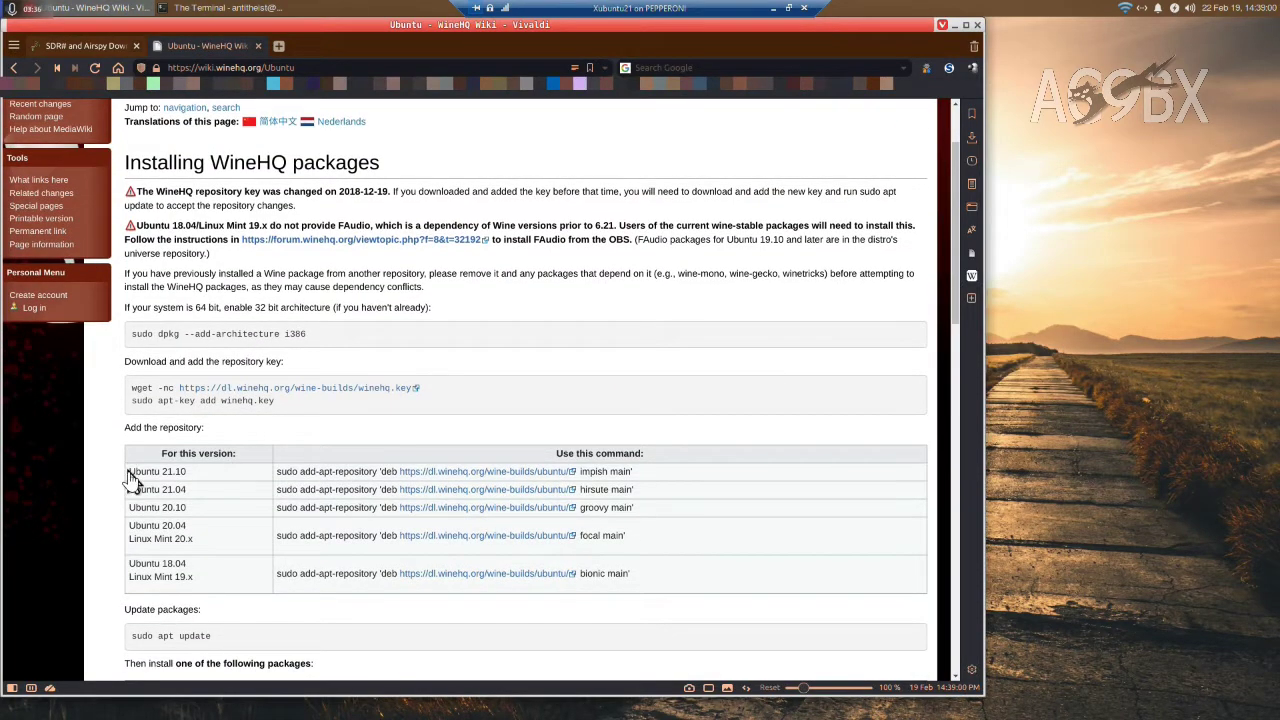
pyautogui.moveTo(129, 474); pyautogui.dragTo(197, 476)
pyautogui.moveTo(279, 475); pyautogui.dragTo(608, 482)
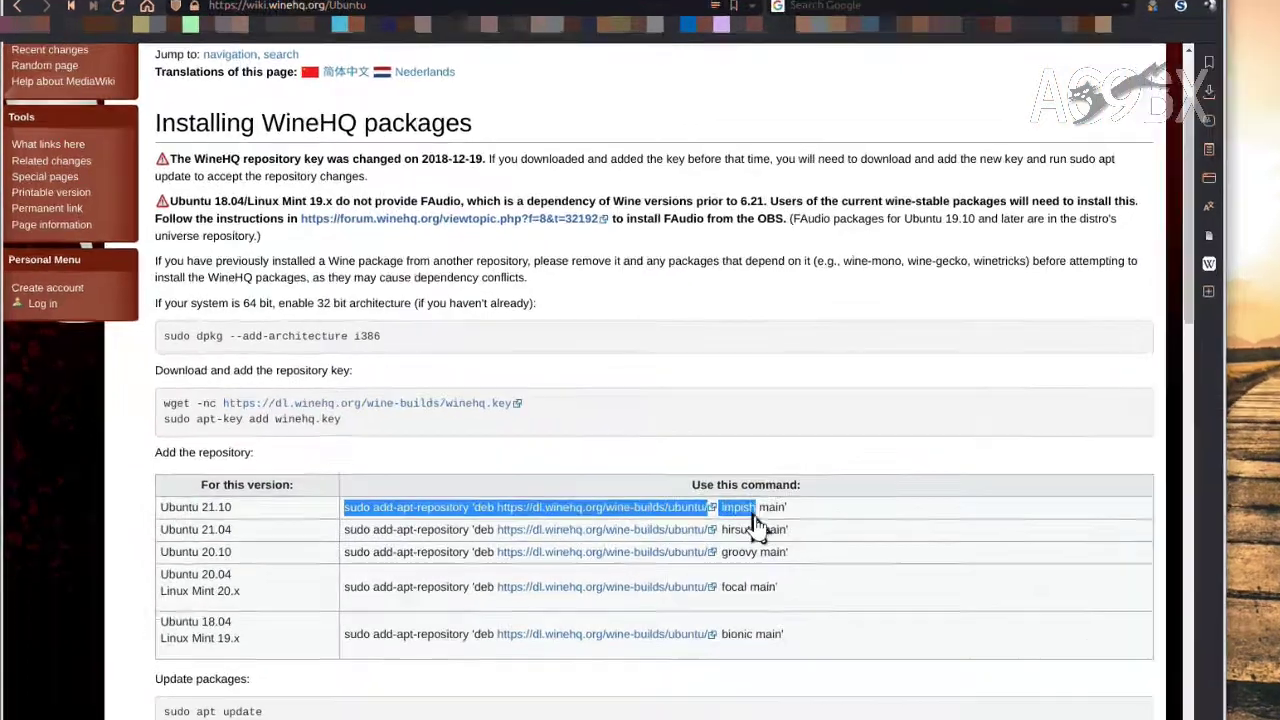
pyautogui.moveTo(753, 516); pyautogui.dragTo(786, 514)
pyautogui.hotkey('ctrl', 'c')
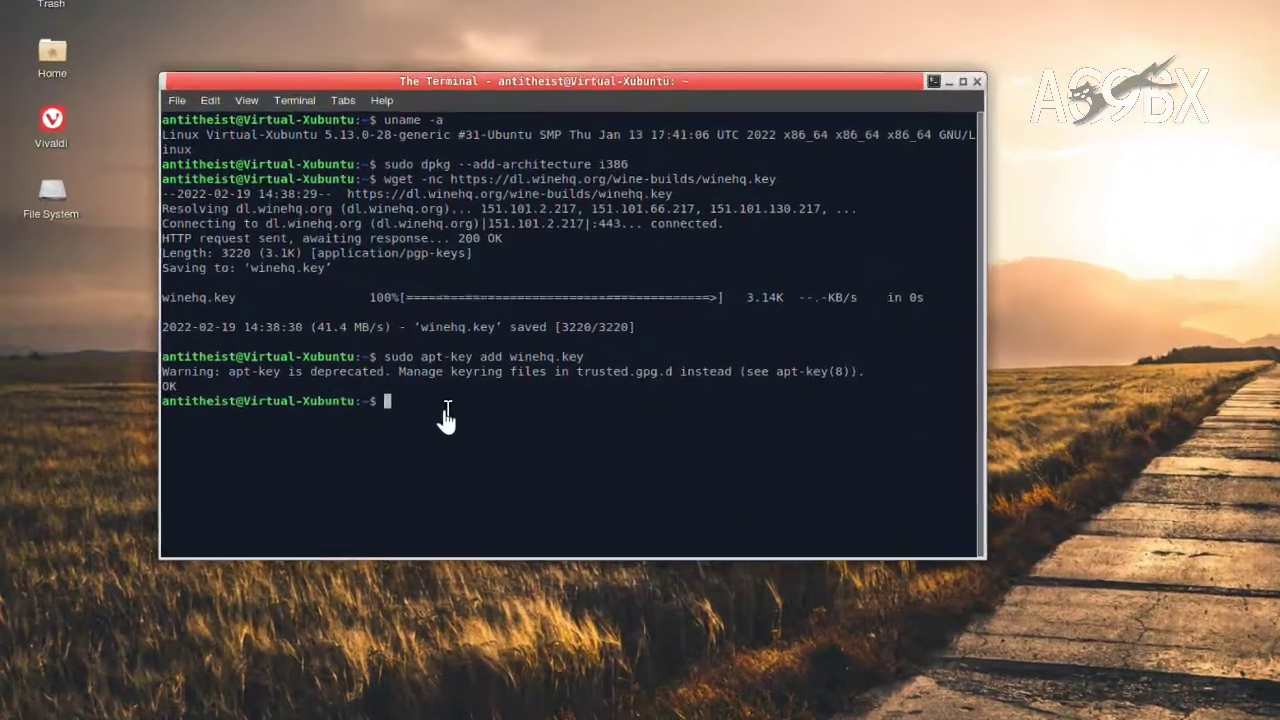
# - Paste and confirm the add-apt-repository command for WineHQ impish main, then run sudo apt update
pyautogui.rightClick(372, 395)
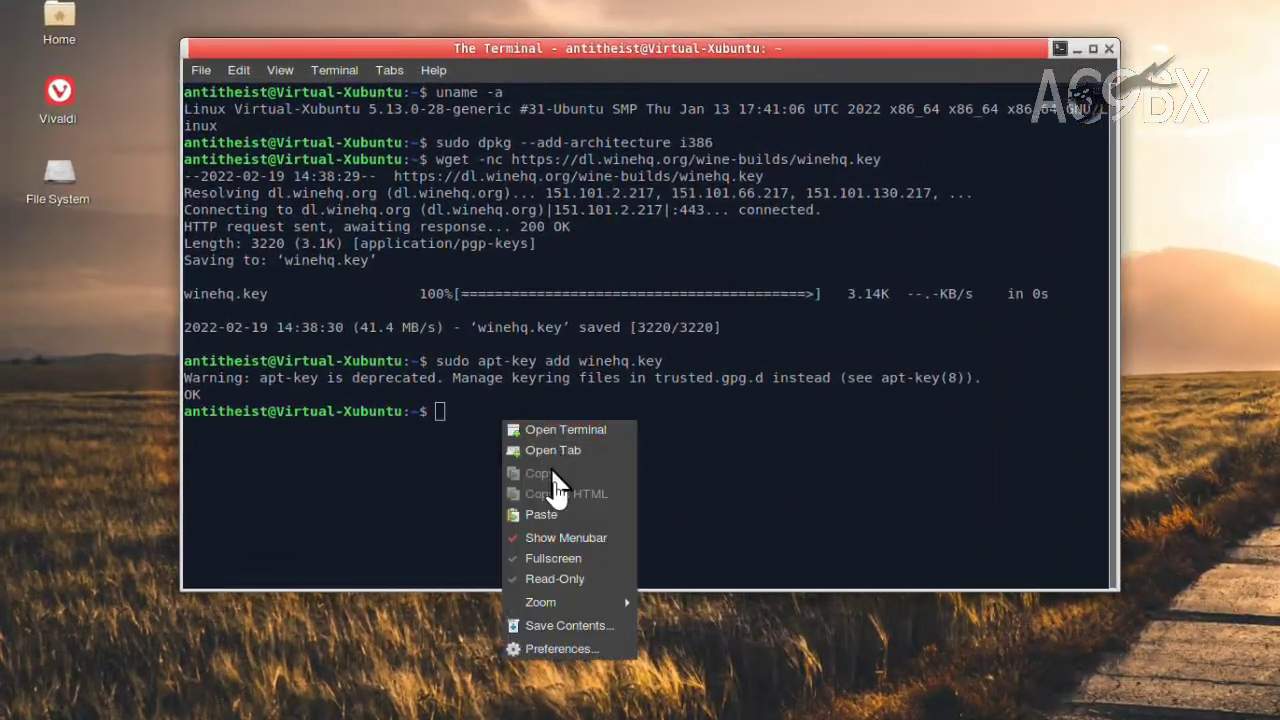
pyautogui.click(557, 518)
pyautogui.press('Return')
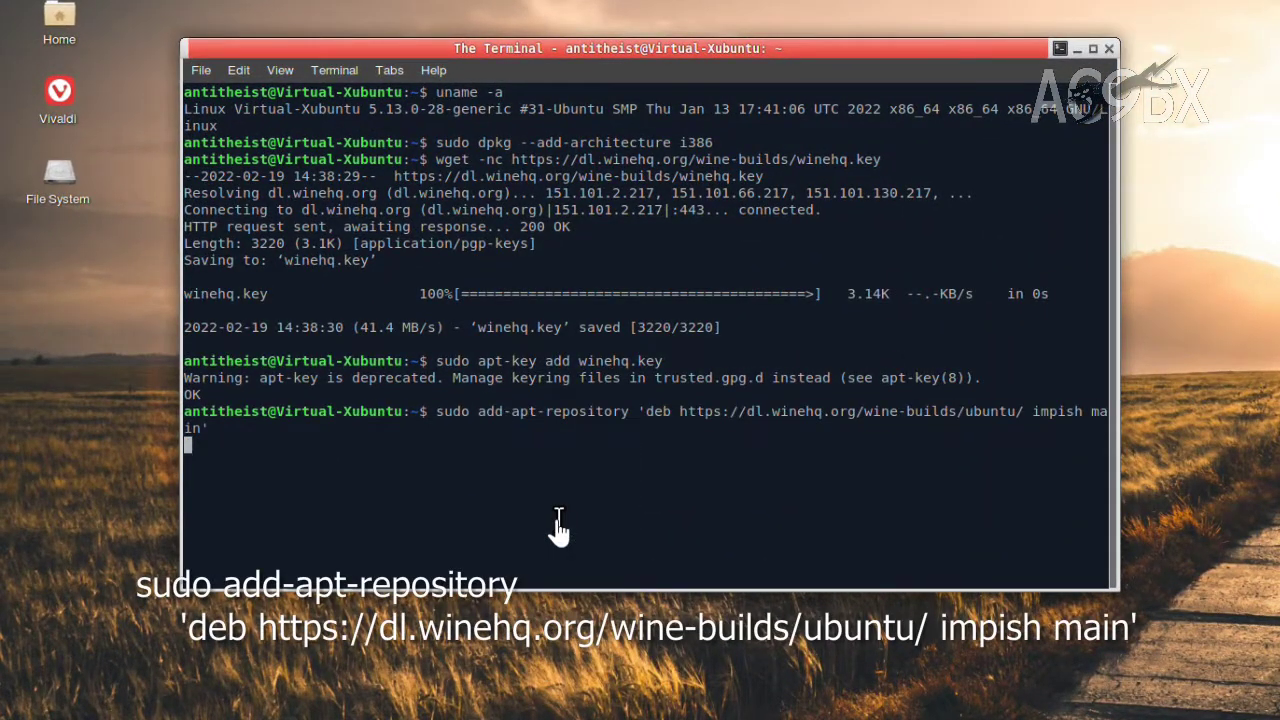
pyautogui.press('Return')
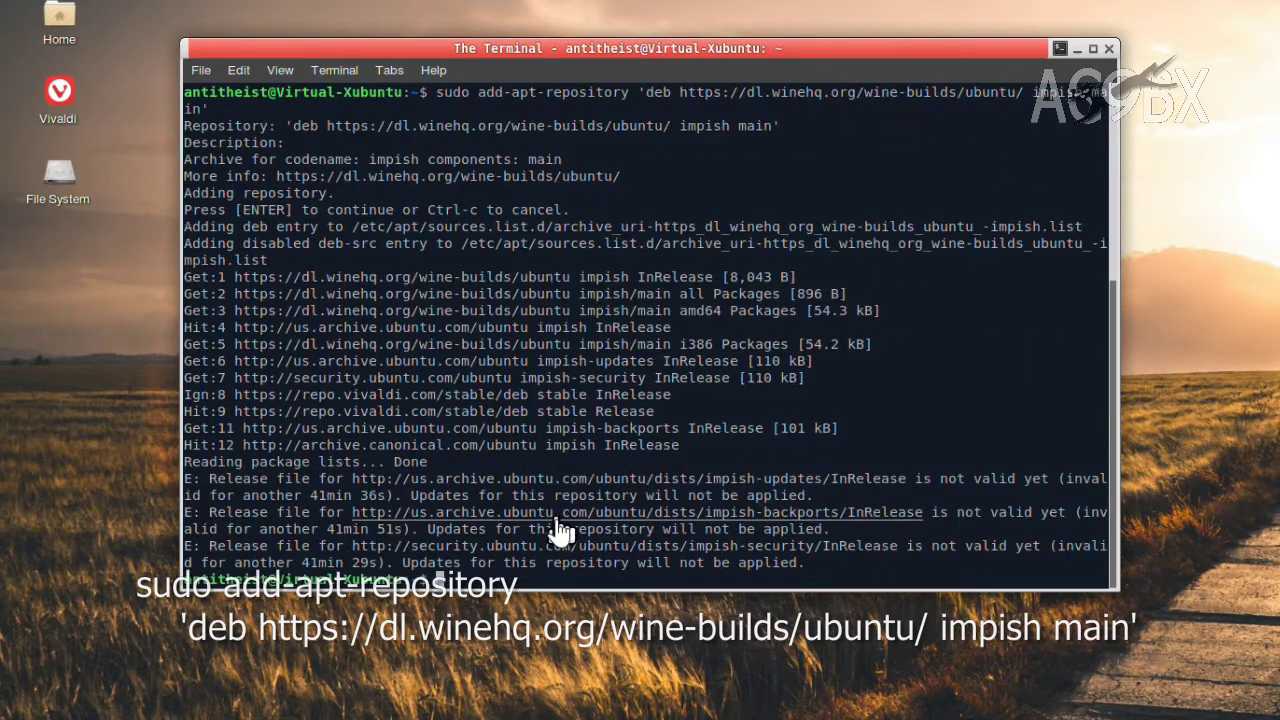
pyautogui.write('sudo ap')
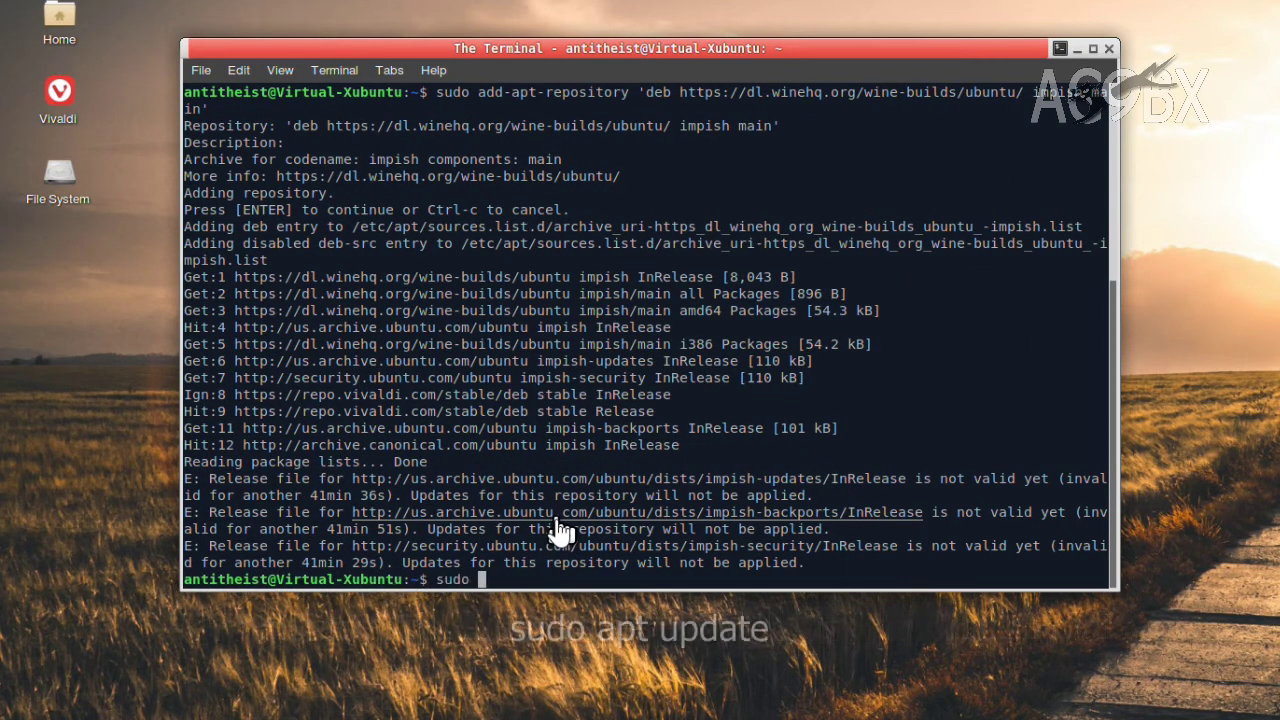
pyautogui.write('t update')
pyautogui.press('Return')
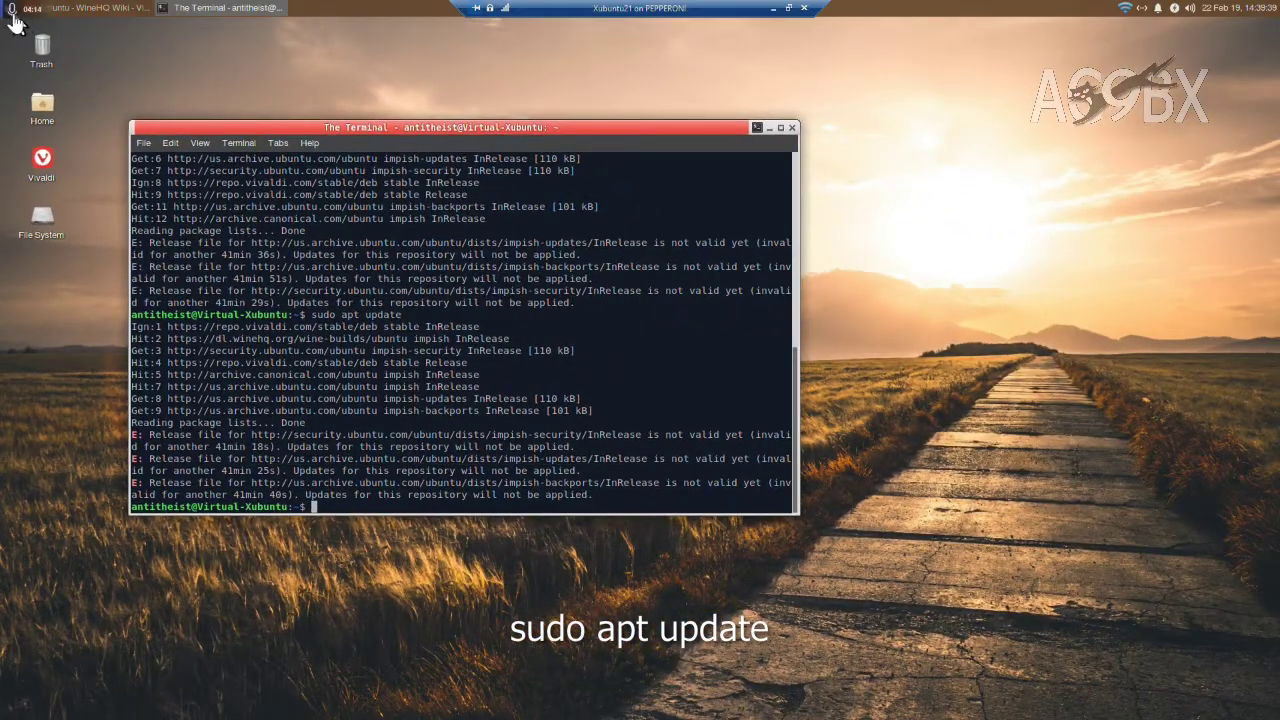
# - Relaunch Synaptic Package Manager and authenticate as administrator
pyautogui.click(12, 14)
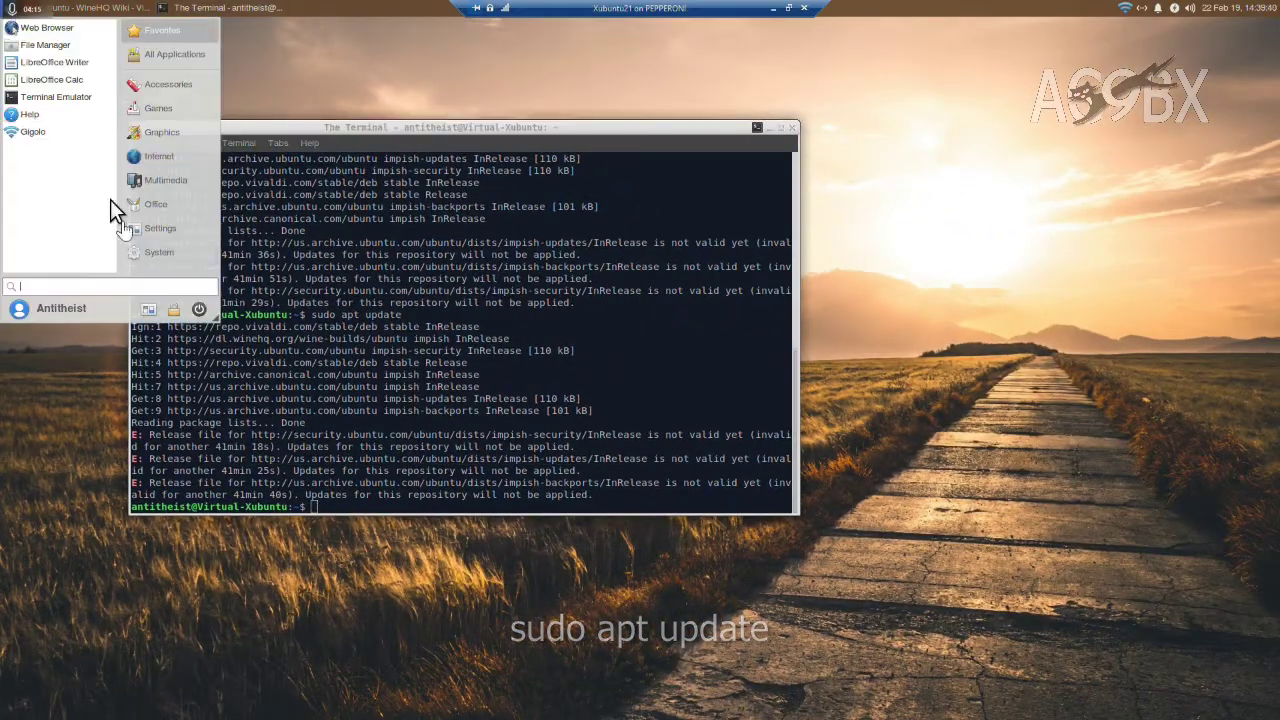
pyautogui.click(52, 82)
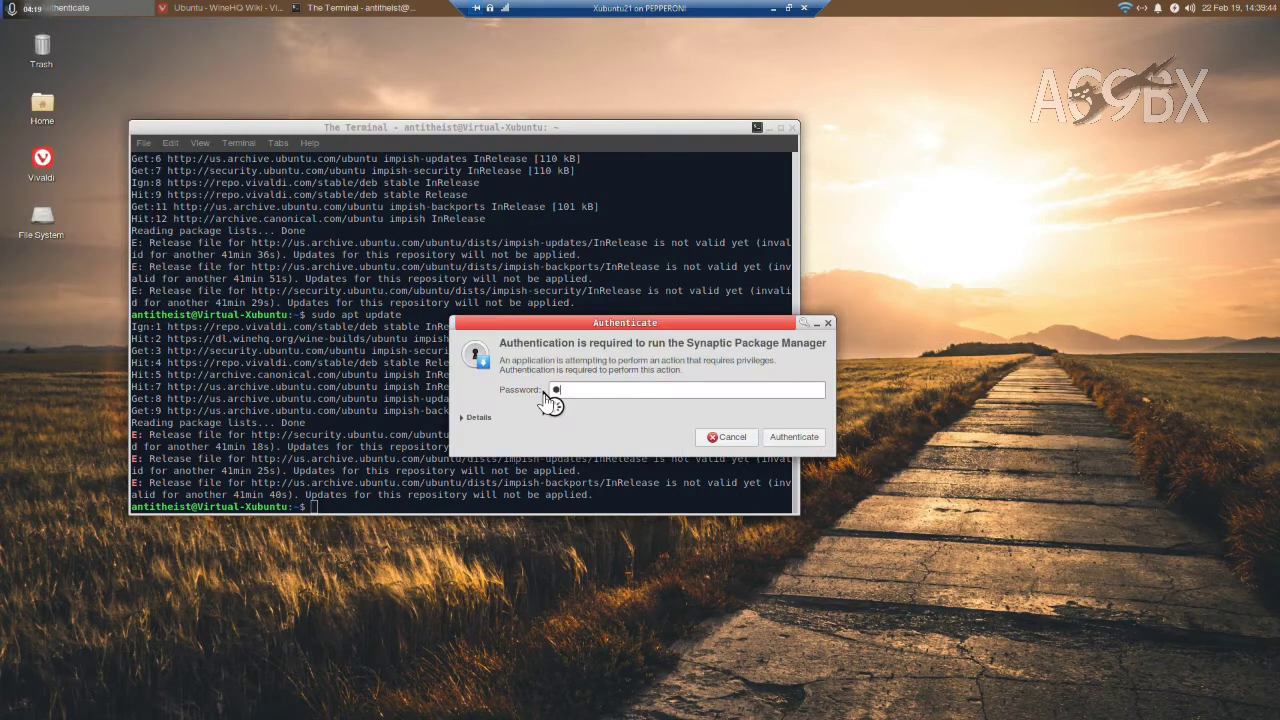
pyautogui.press('Return')
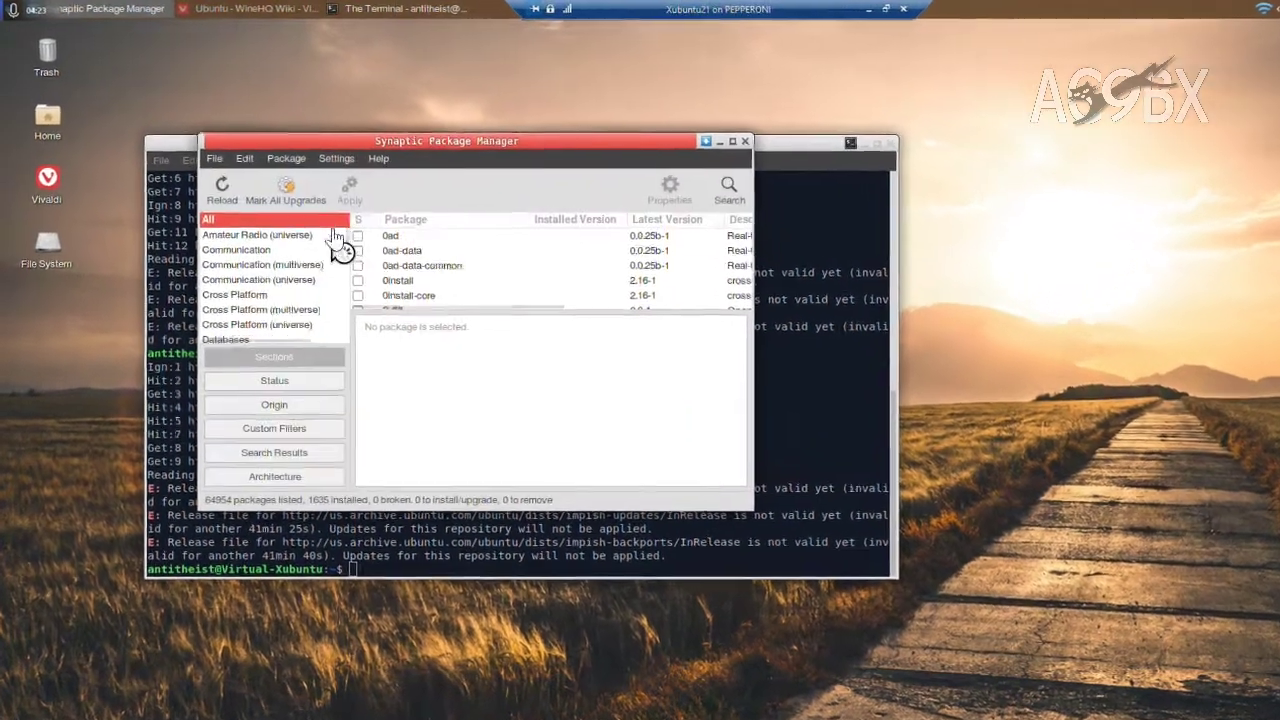
# - Confirm the WineHQ impish source appears under Other Software, then close Software & Updates
pyautogui.click(299, 142)
pyautogui.click(380, 206)
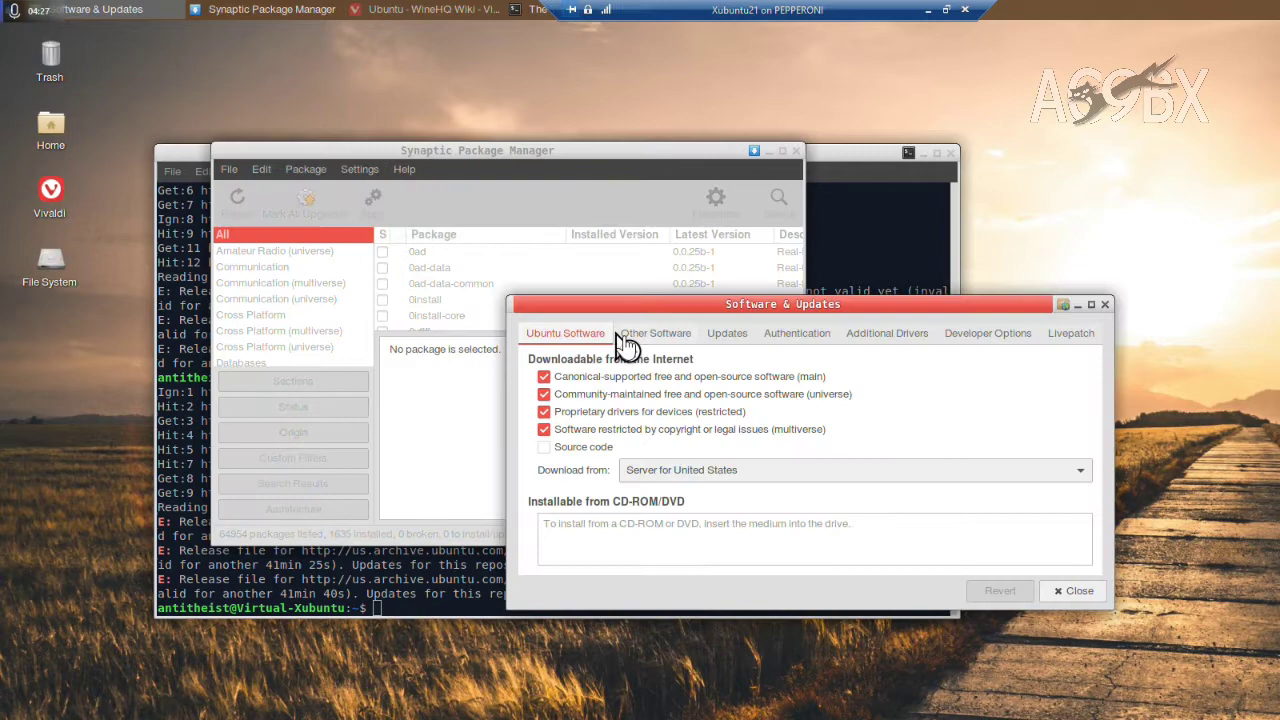
pyautogui.click(655, 333)
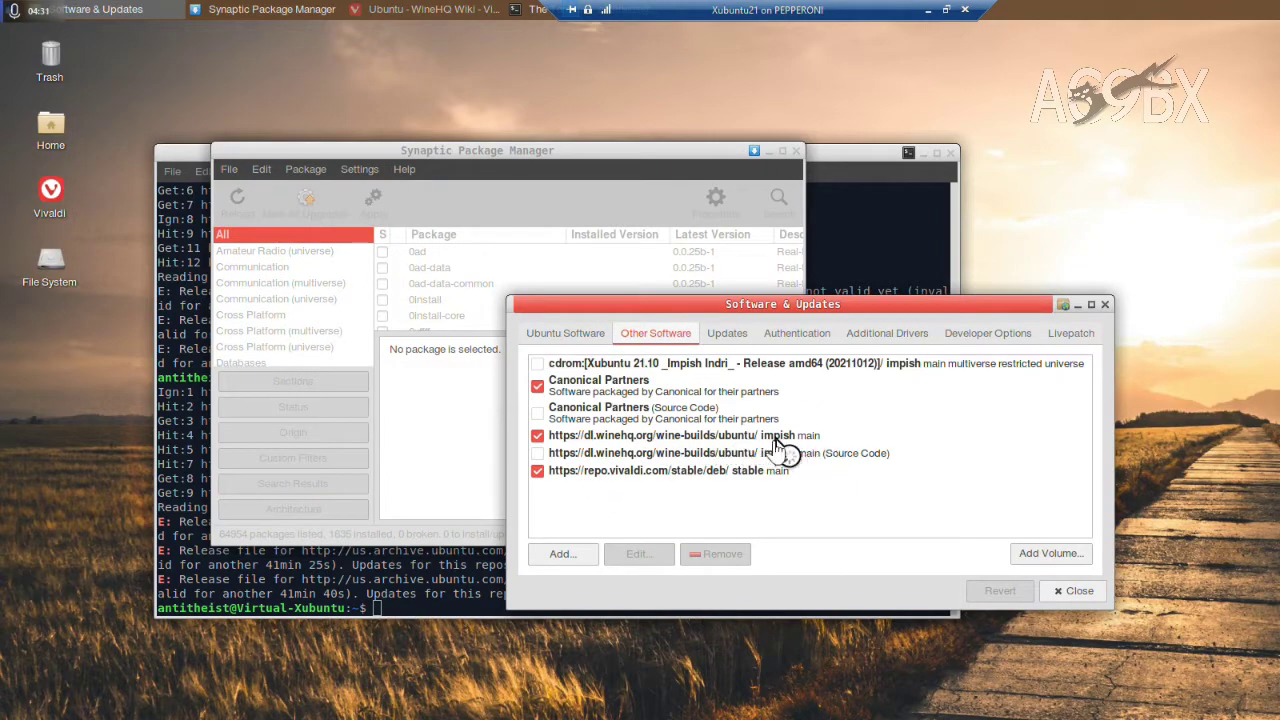
pyautogui.click(1073, 590)
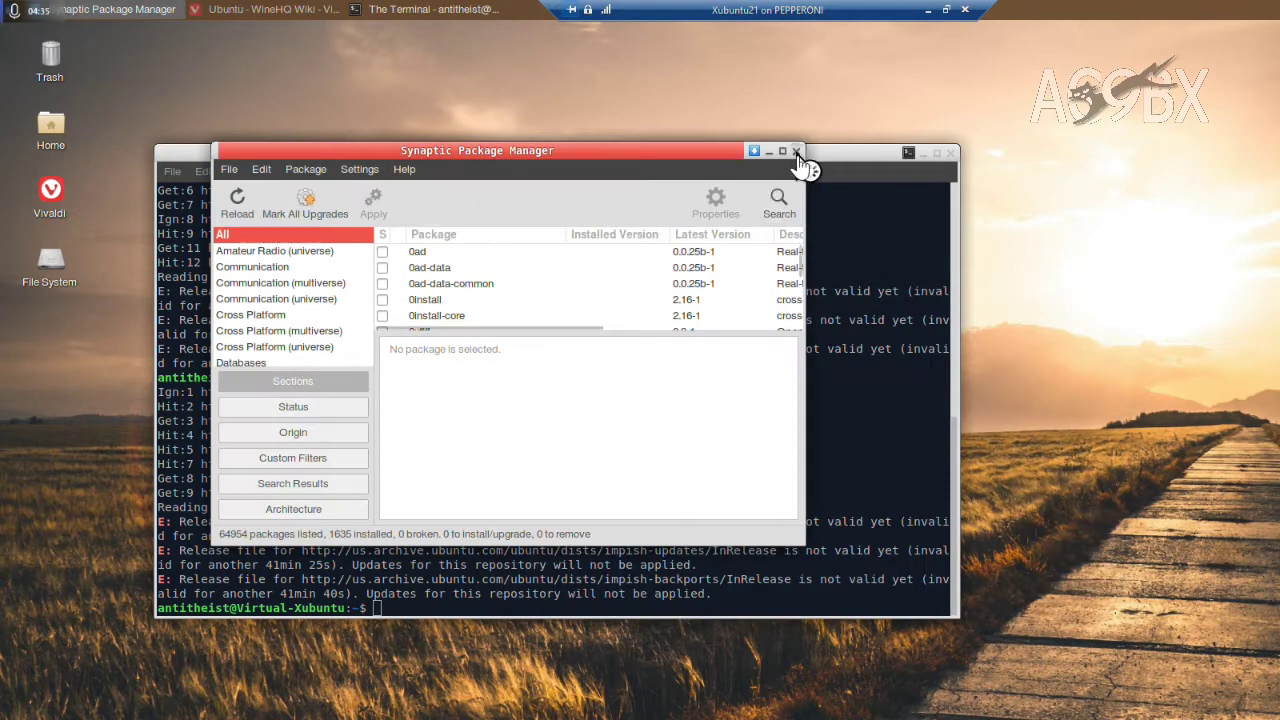
# - Close Synaptic and run sudo apt install --install-recommends winehq-stable, answering y to proceed
pyautogui.click(796, 150)
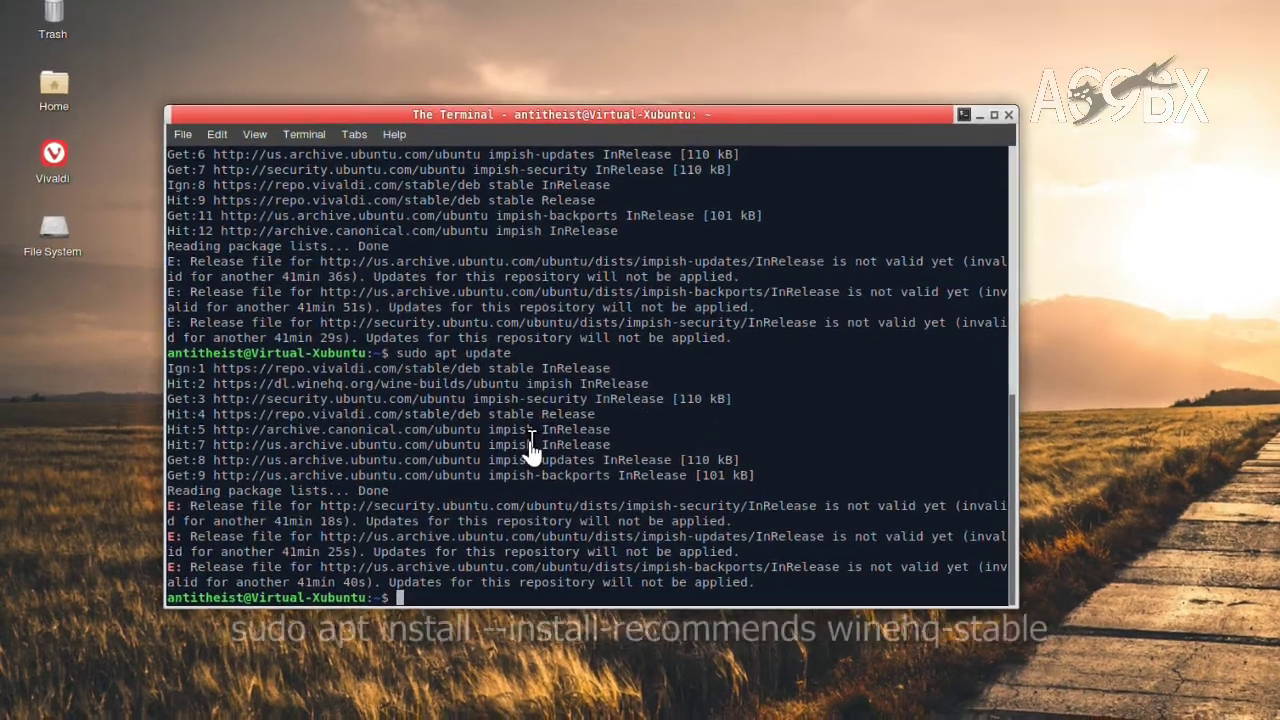
pyautogui.write('sudo apt install --install-')
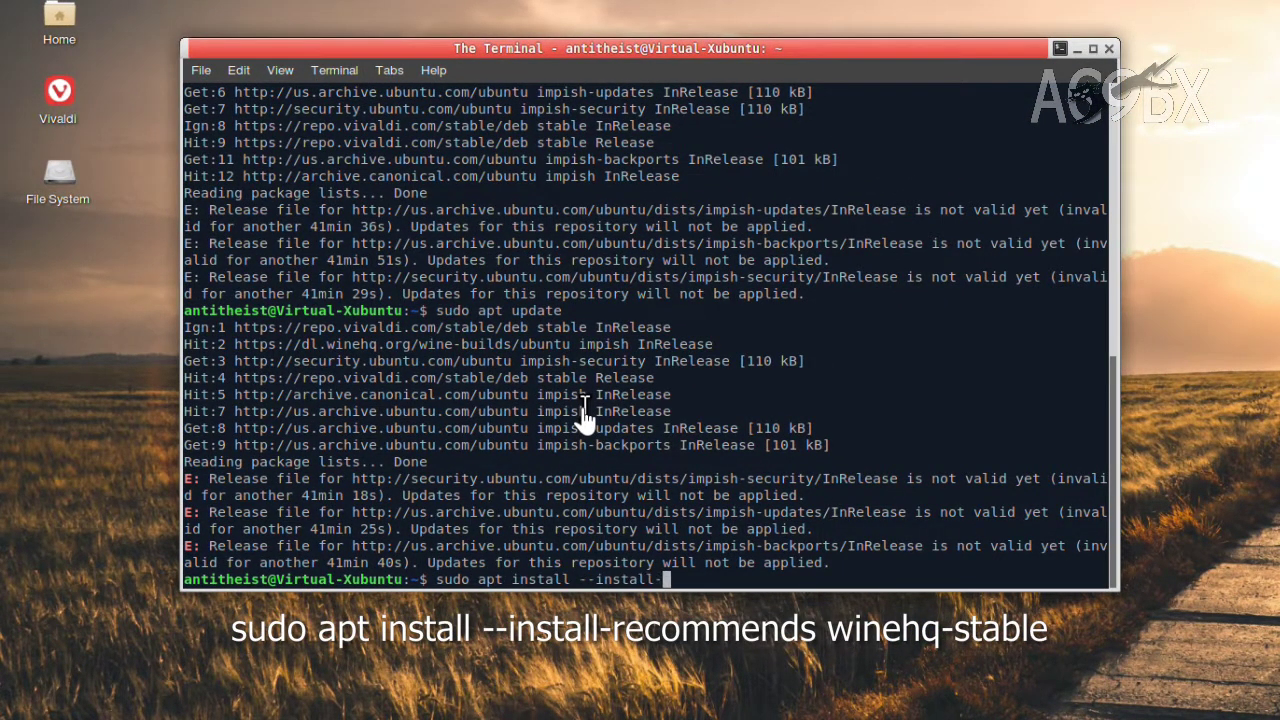
pyautogui.write('recommends winehq')
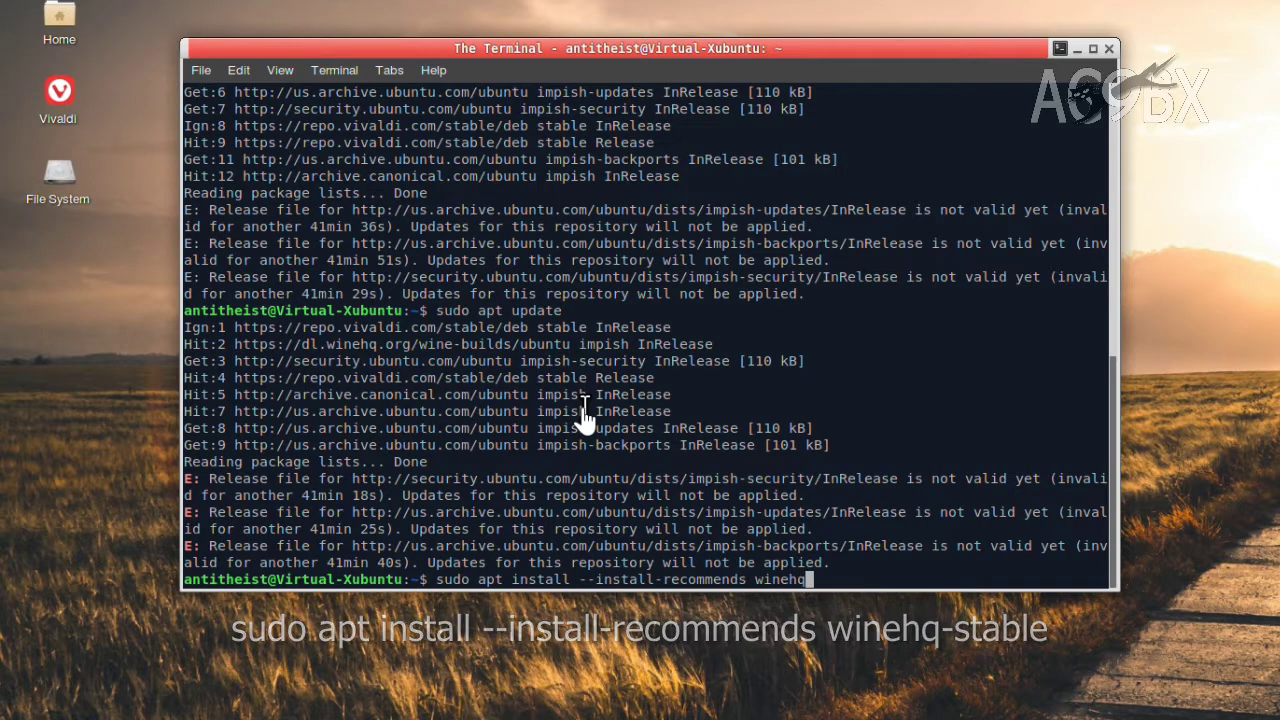
pyautogui.write('-stable')
pyautogui.press('Return')
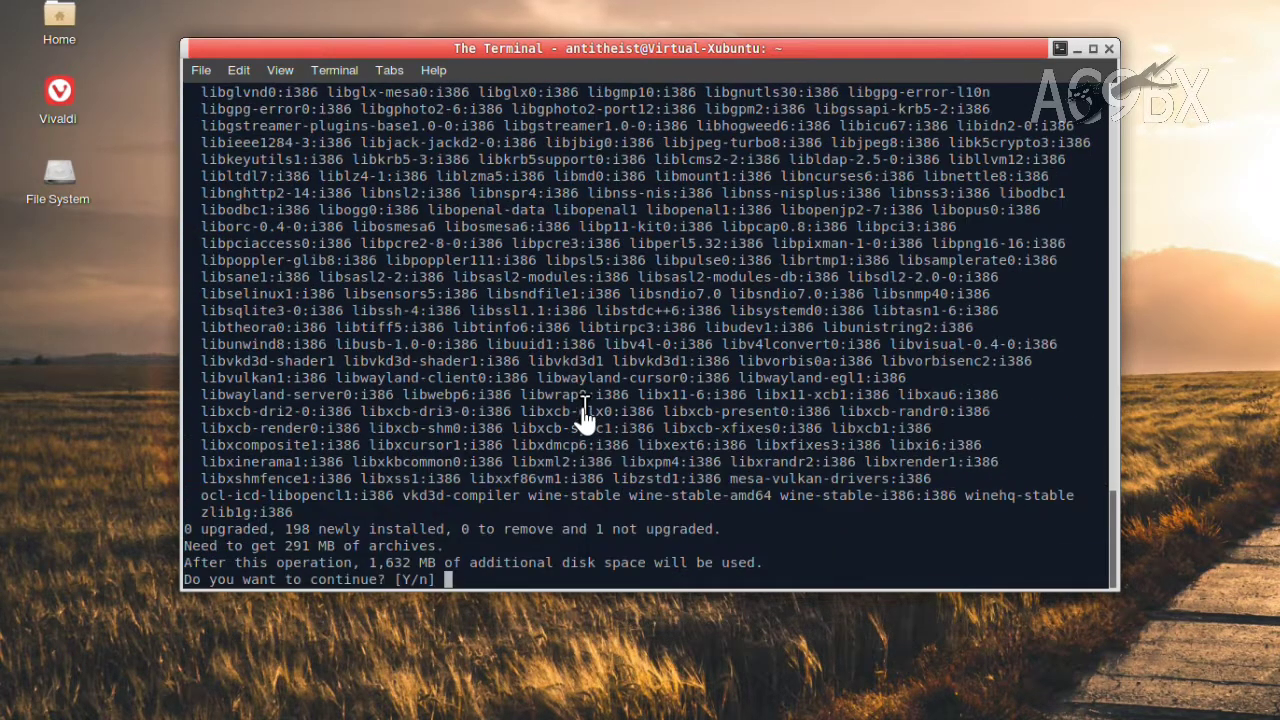
pyautogui.write('y')
pyautogui.press('Return')
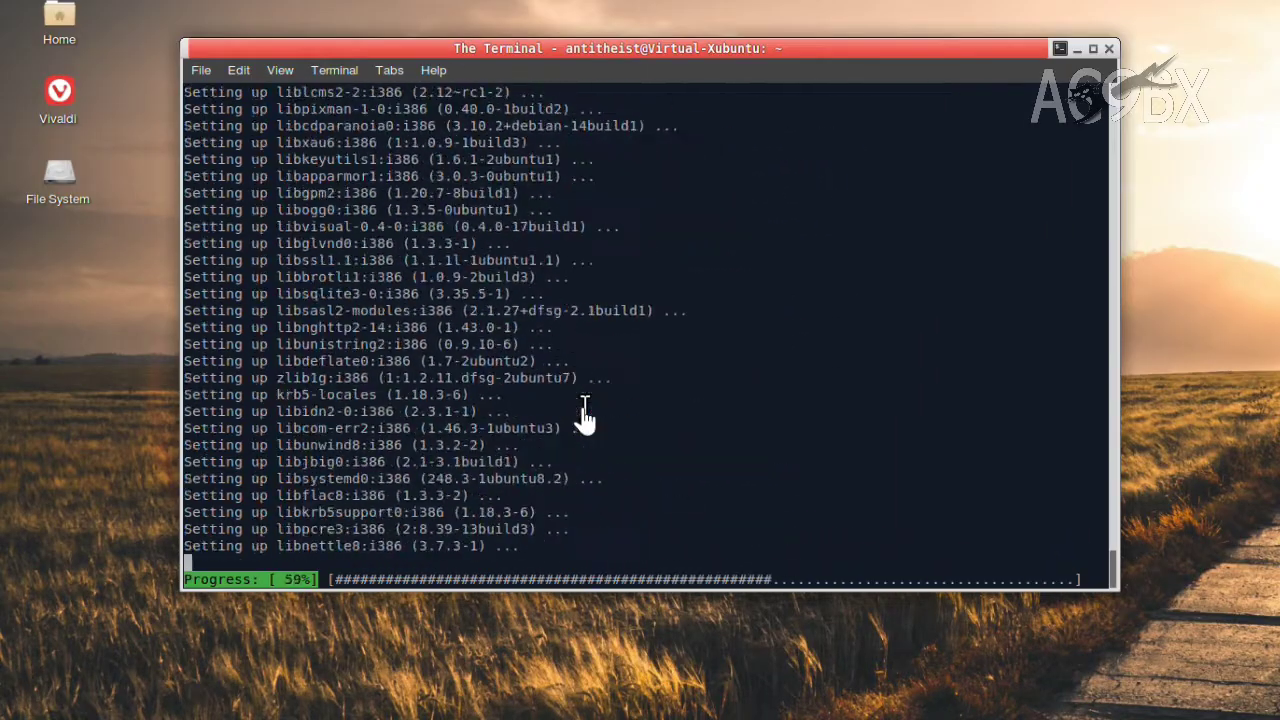
pyautogui.click(14, 645)
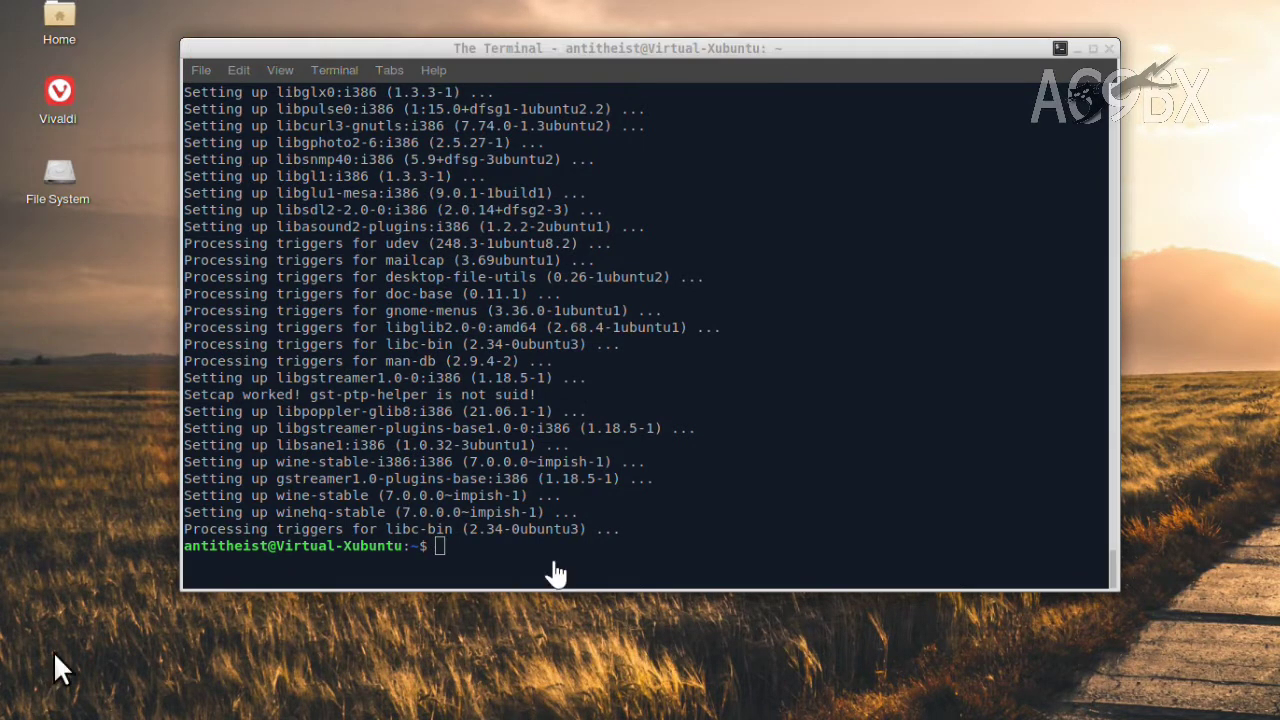
# - Run wine winecfg to create the ~/.wine prefix and install Wine Mono
pyautogui.click(851, 571)
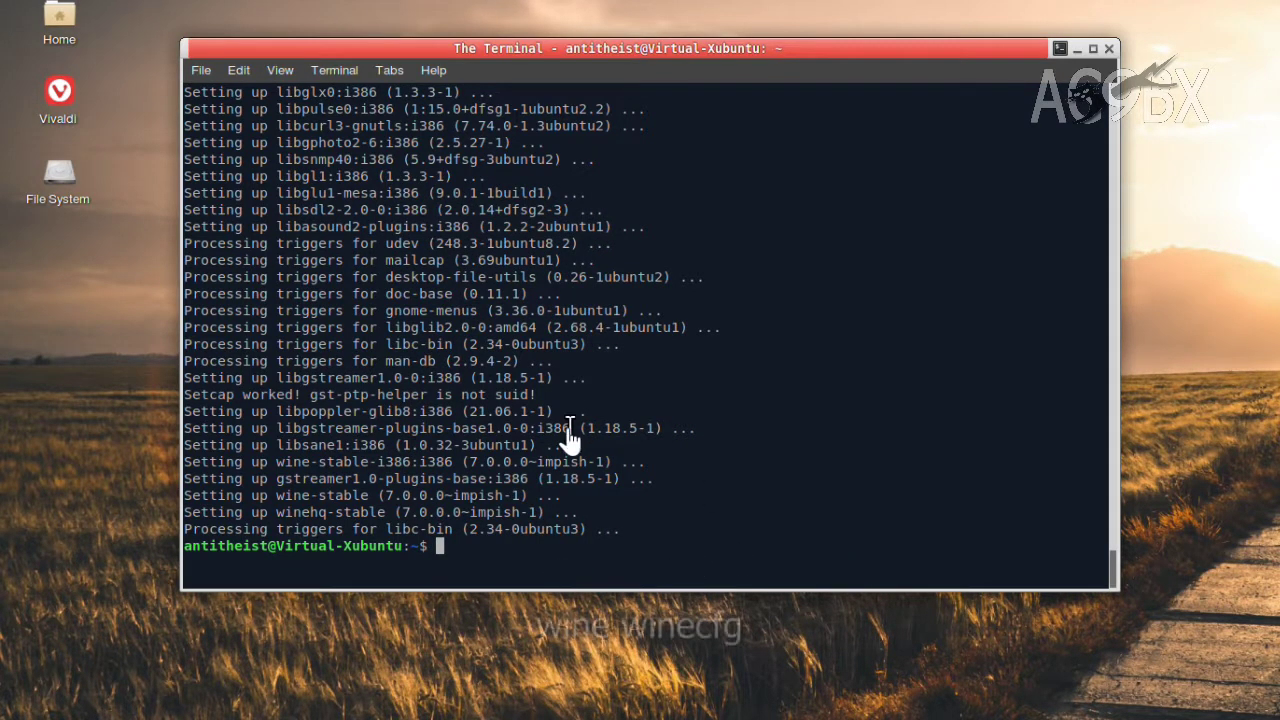
pyautogui.write('wine wine')
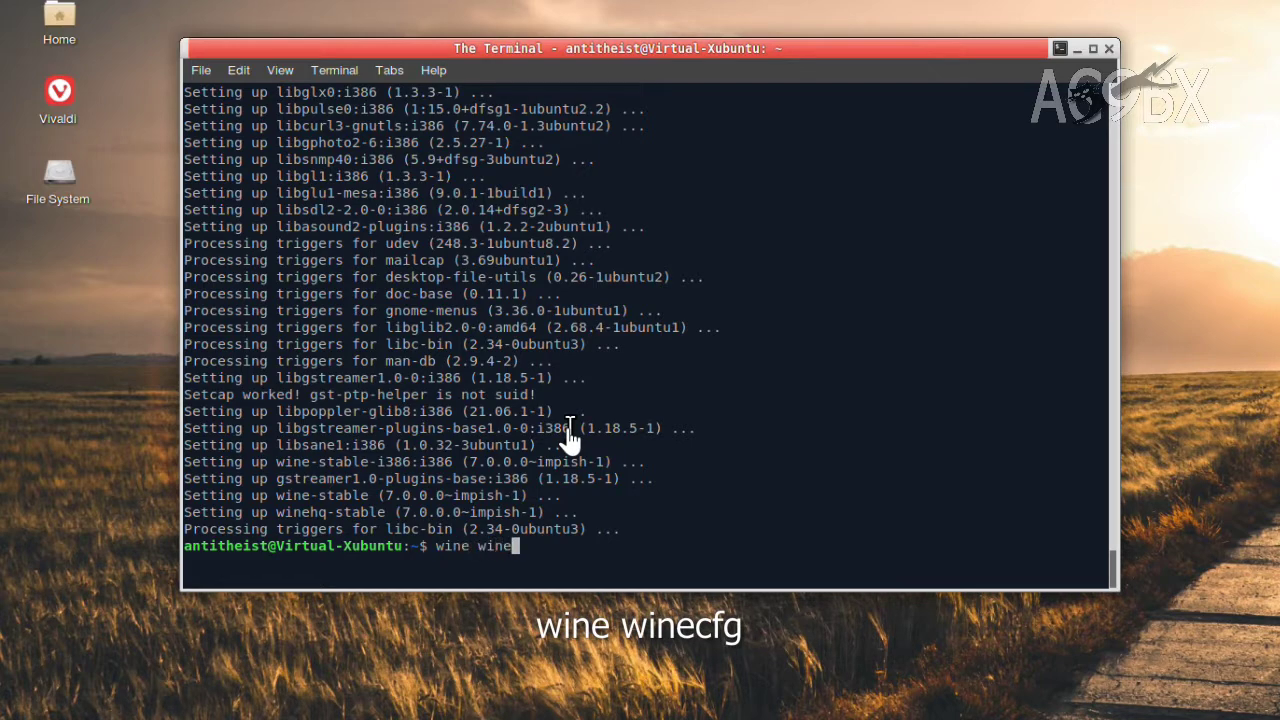
pyautogui.write('cfg')
pyautogui.press('Return')
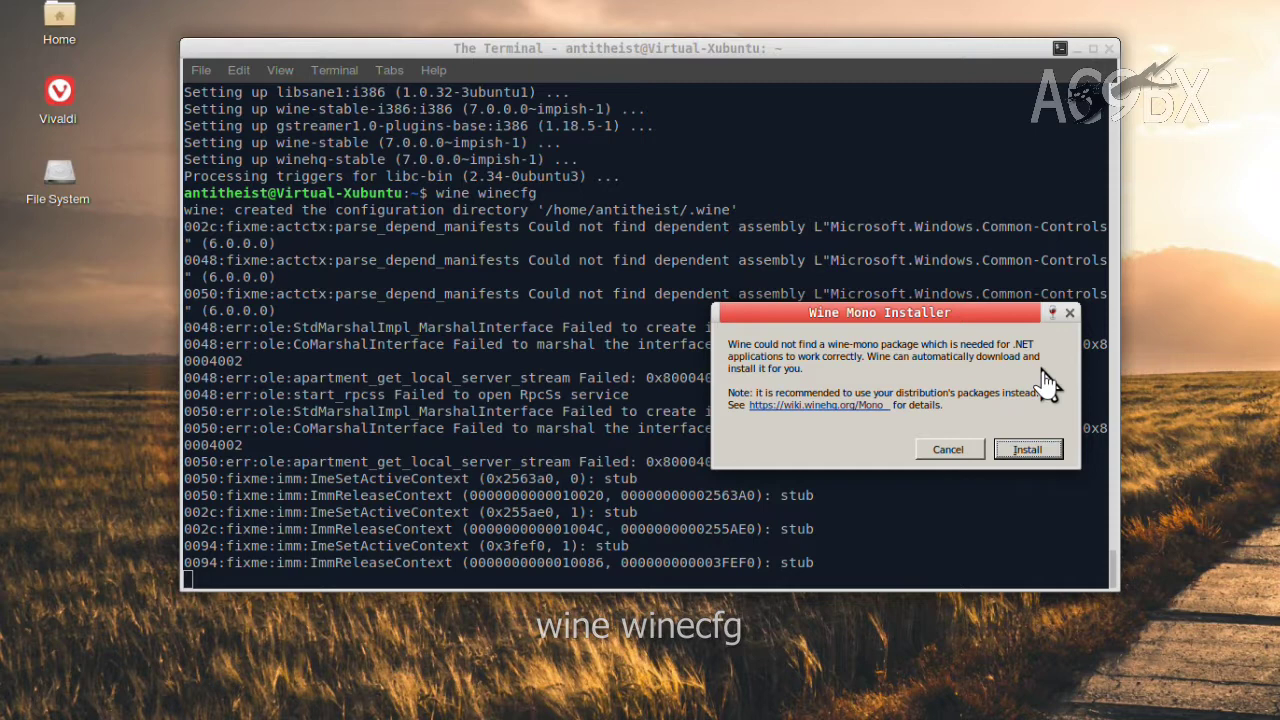
pyautogui.click(1036, 455)
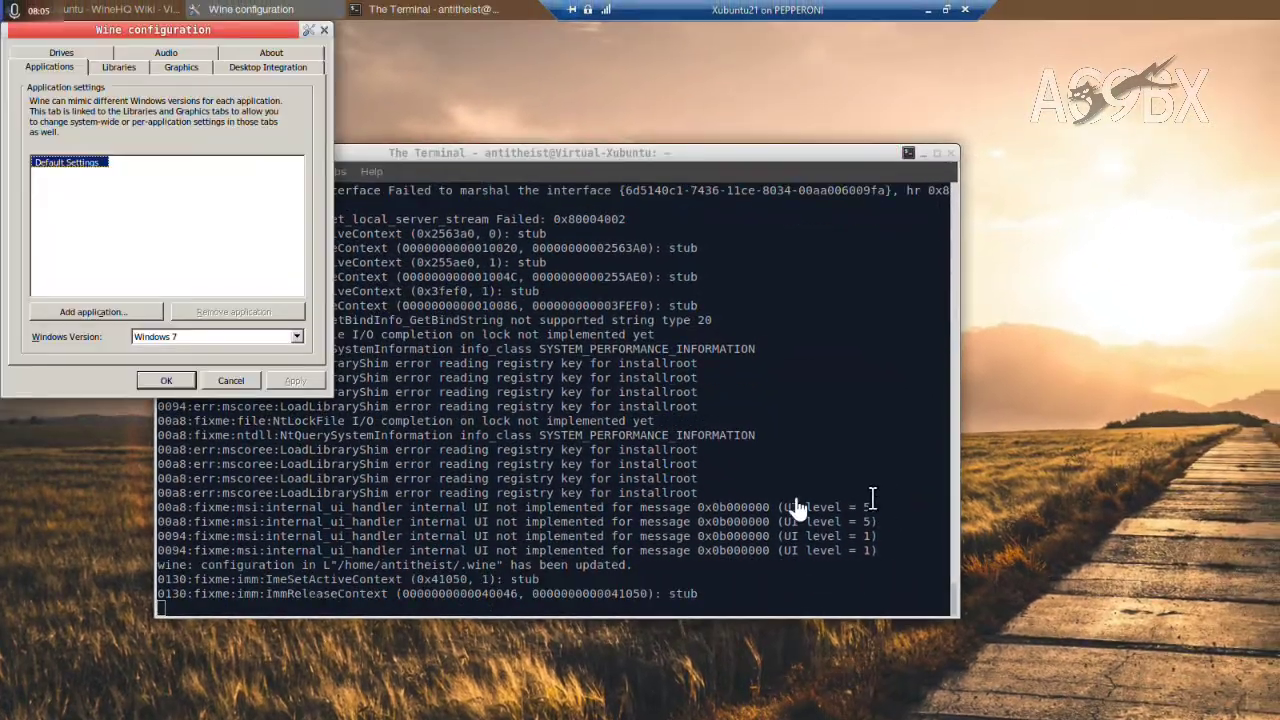
# - Choose Windows 10 as Wine's Windows version, apply it, and view Desktop Integration
pyautogui.click(297, 338)
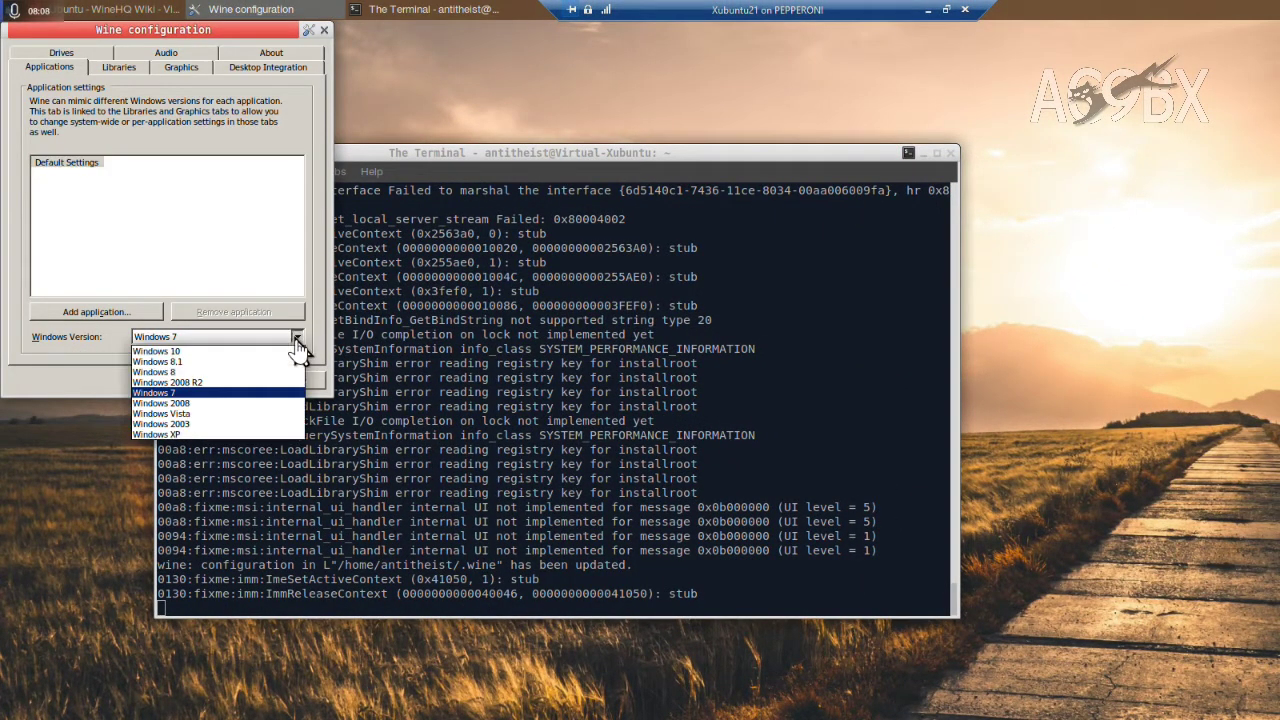
pyautogui.click(172, 355)
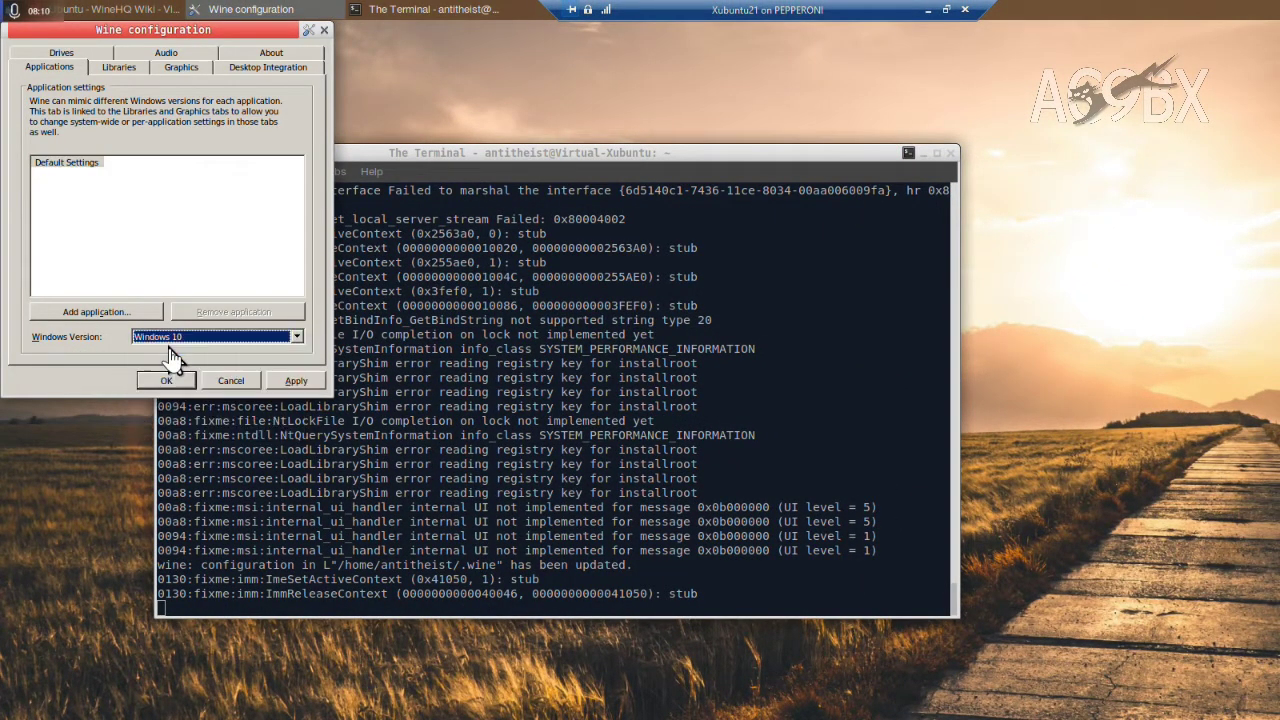
pyautogui.click(296, 384)
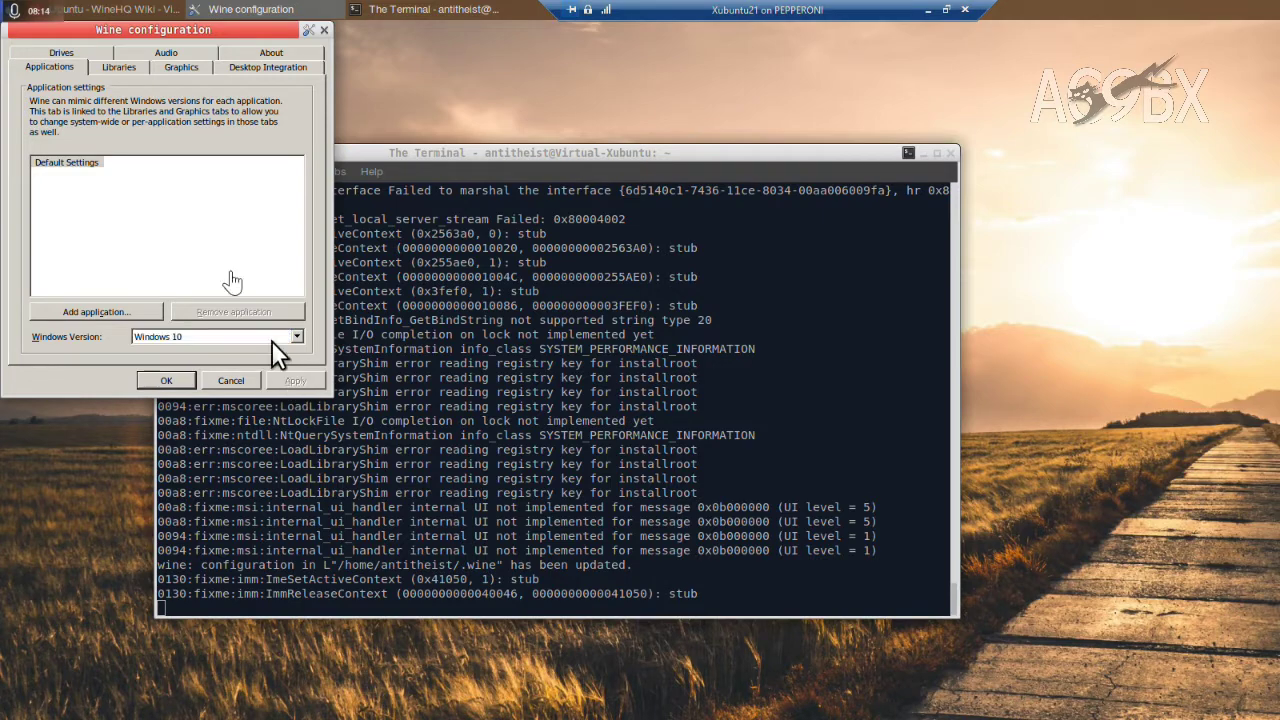
pyautogui.click(278, 75)
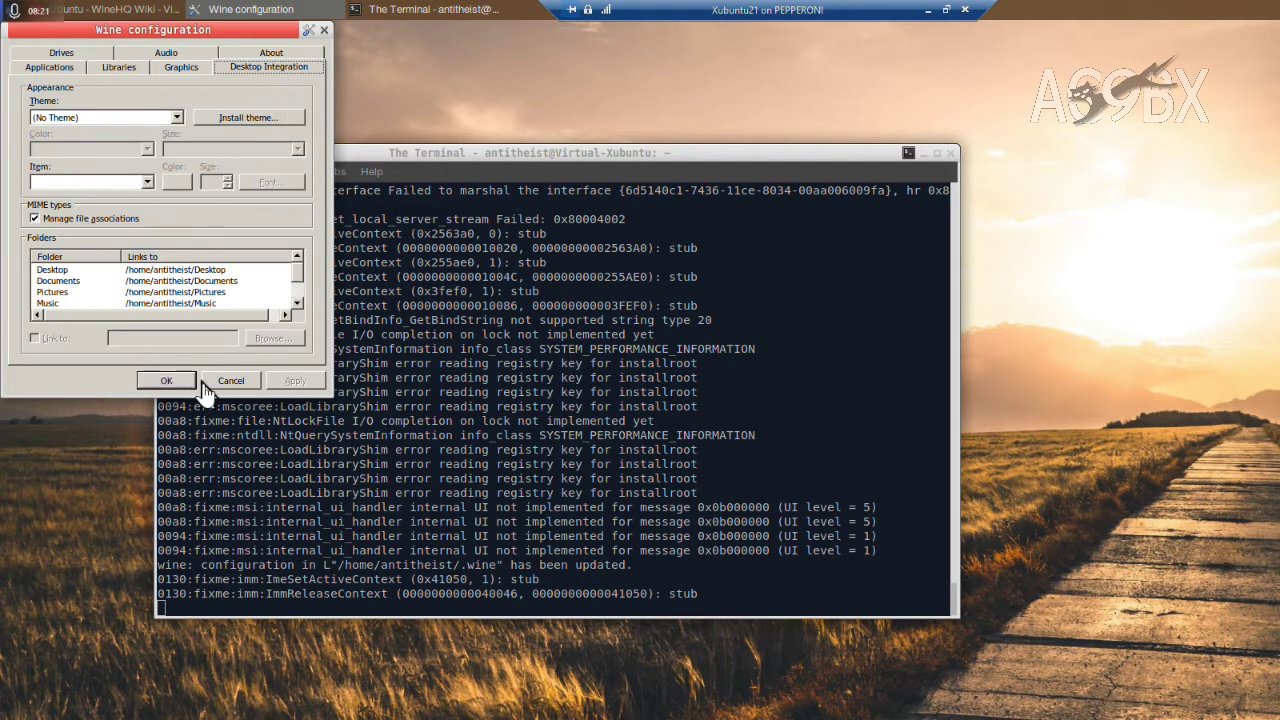
# - Save and close Wine configuration, then copy the SDRSharp folder from Downloads in Thunar
pyautogui.click(166, 381)
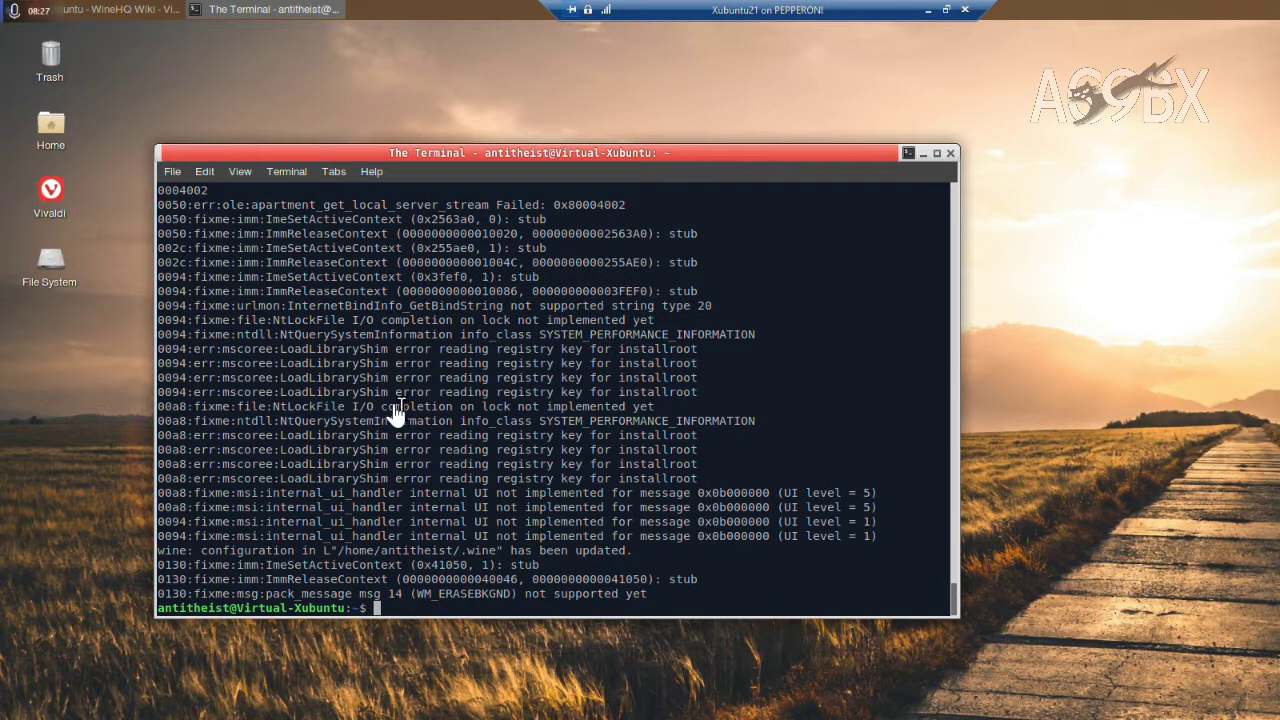
pyautogui.doubleClick(66, 140)
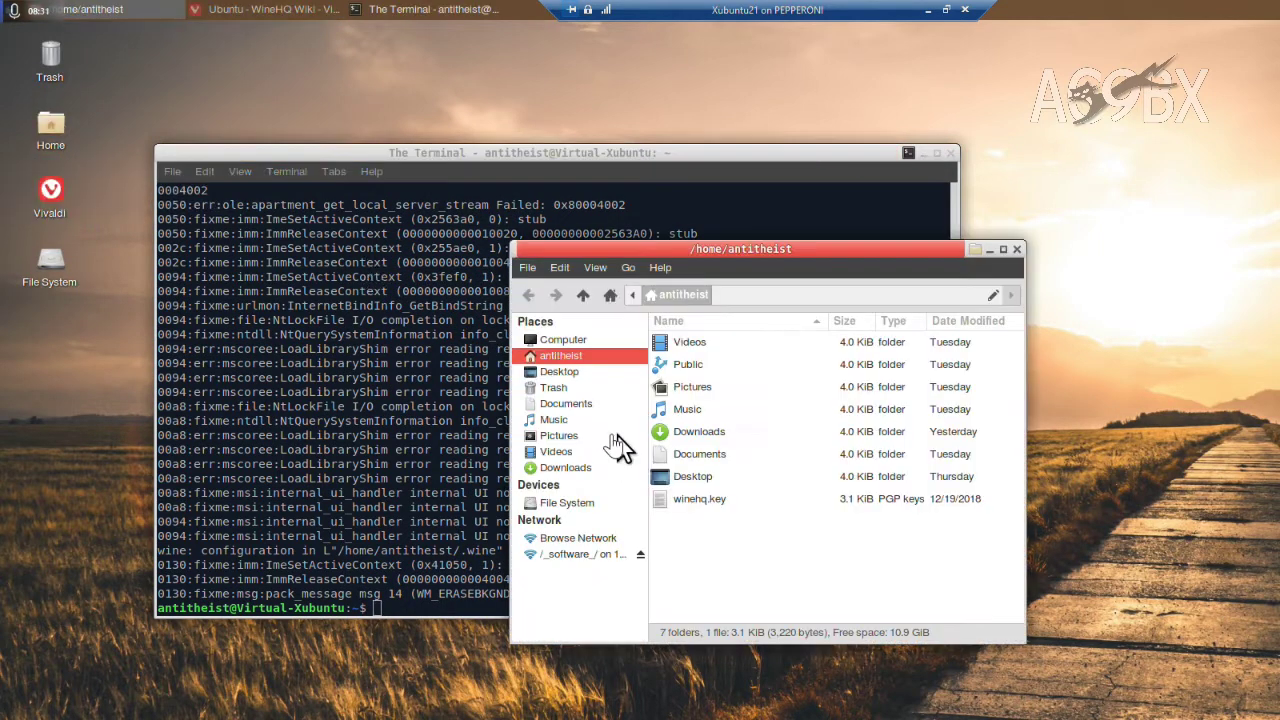
pyautogui.click(566, 468)
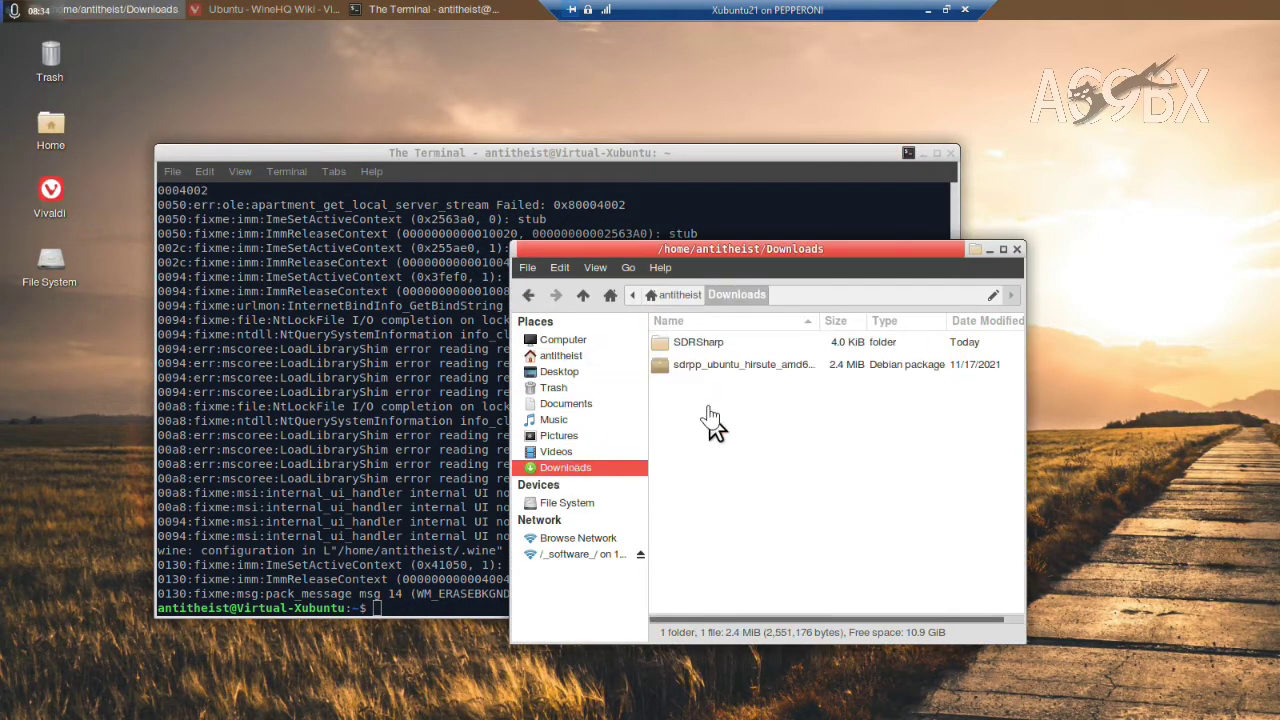
pyautogui.click(703, 345)
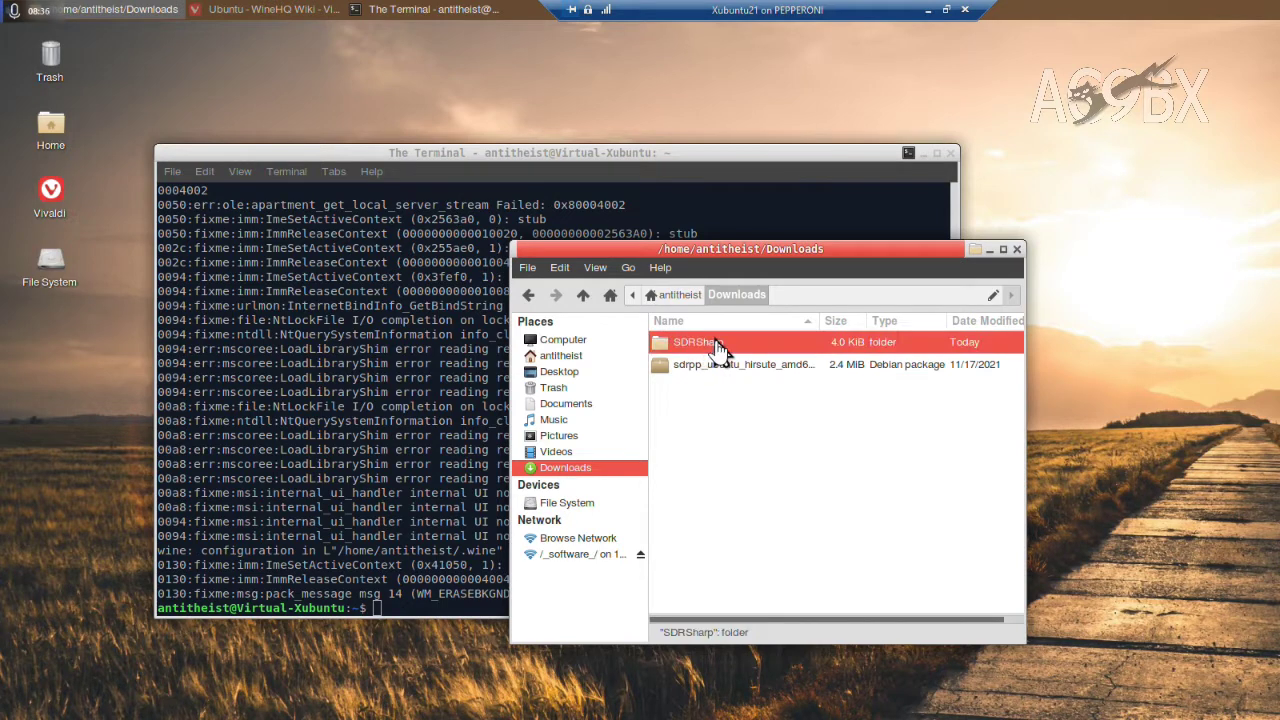
pyautogui.rightClick(718, 347)
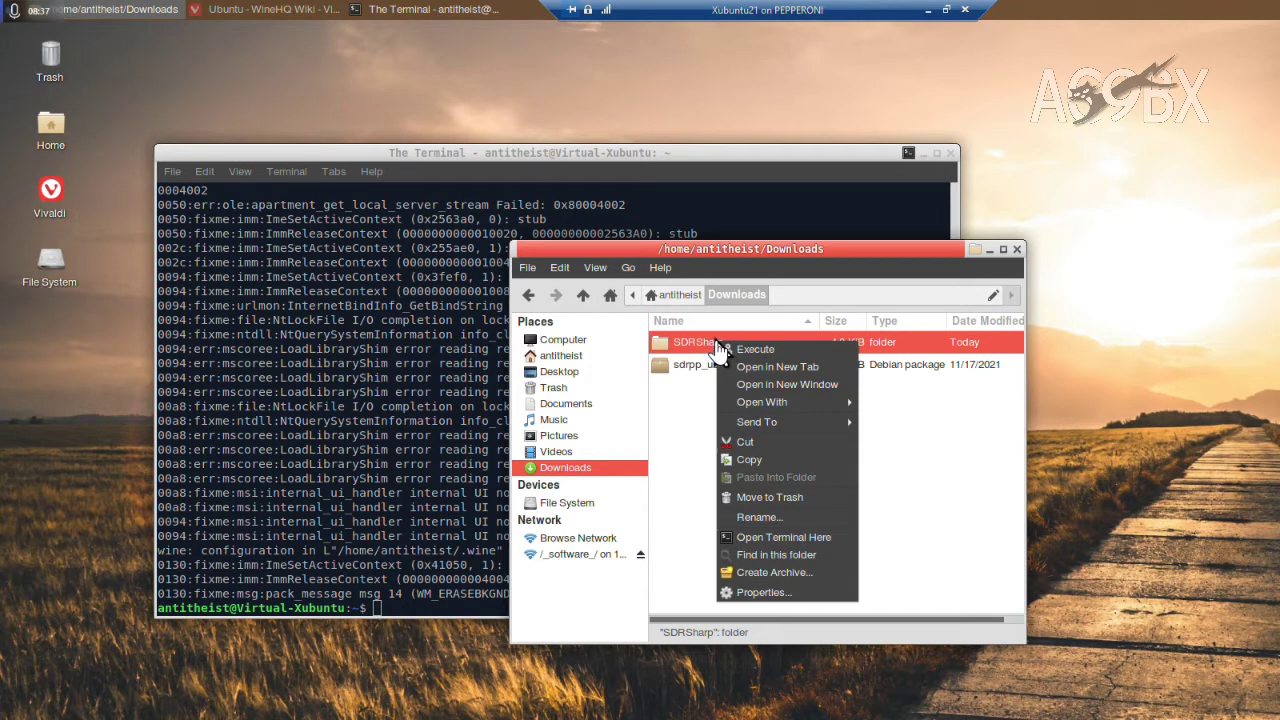
pyautogui.click(762, 460)
# - Show hidden files in Home and navigate to .wine/drive_c/Program Files (x86)
pyautogui.click(575, 356)
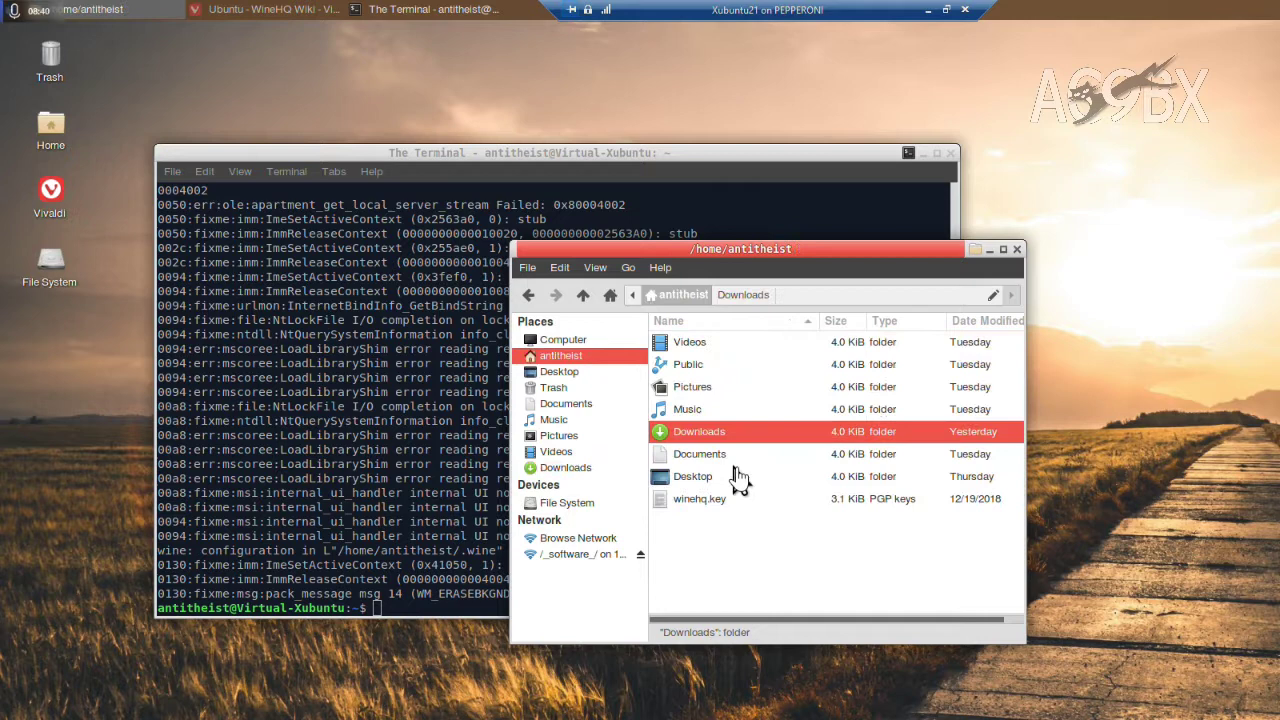
pyautogui.click(598, 272)
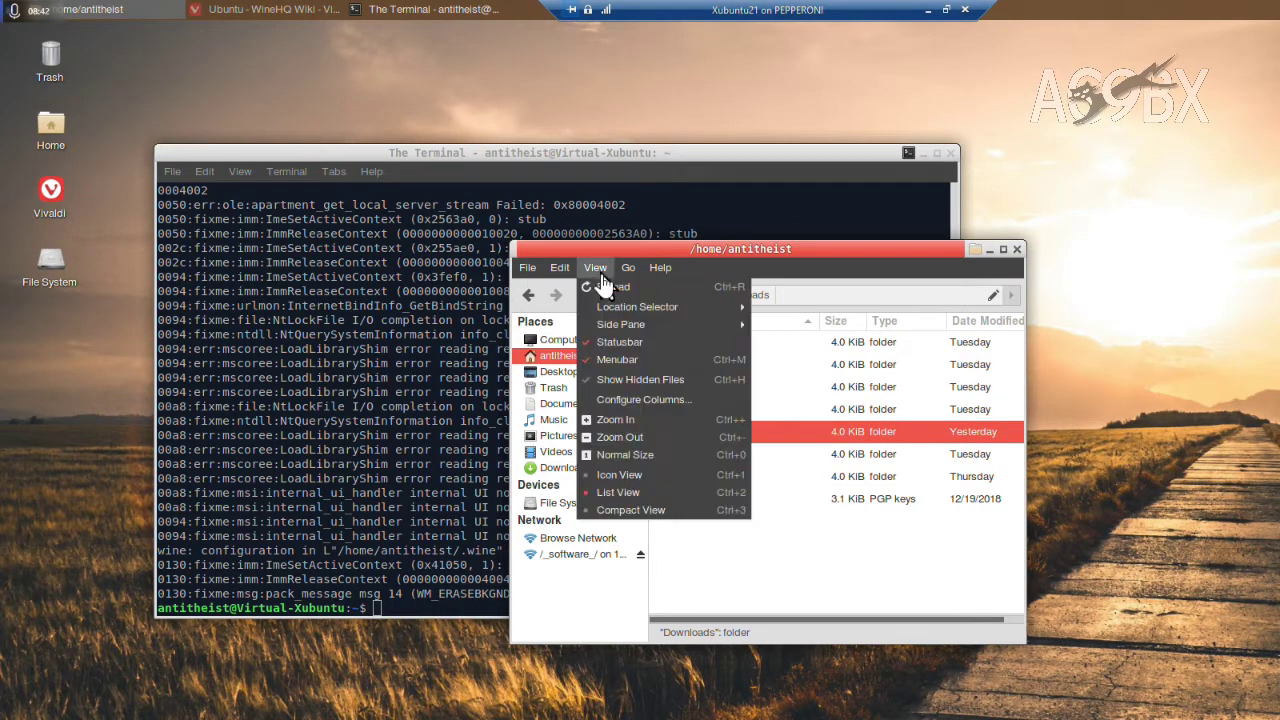
pyautogui.click(704, 382)
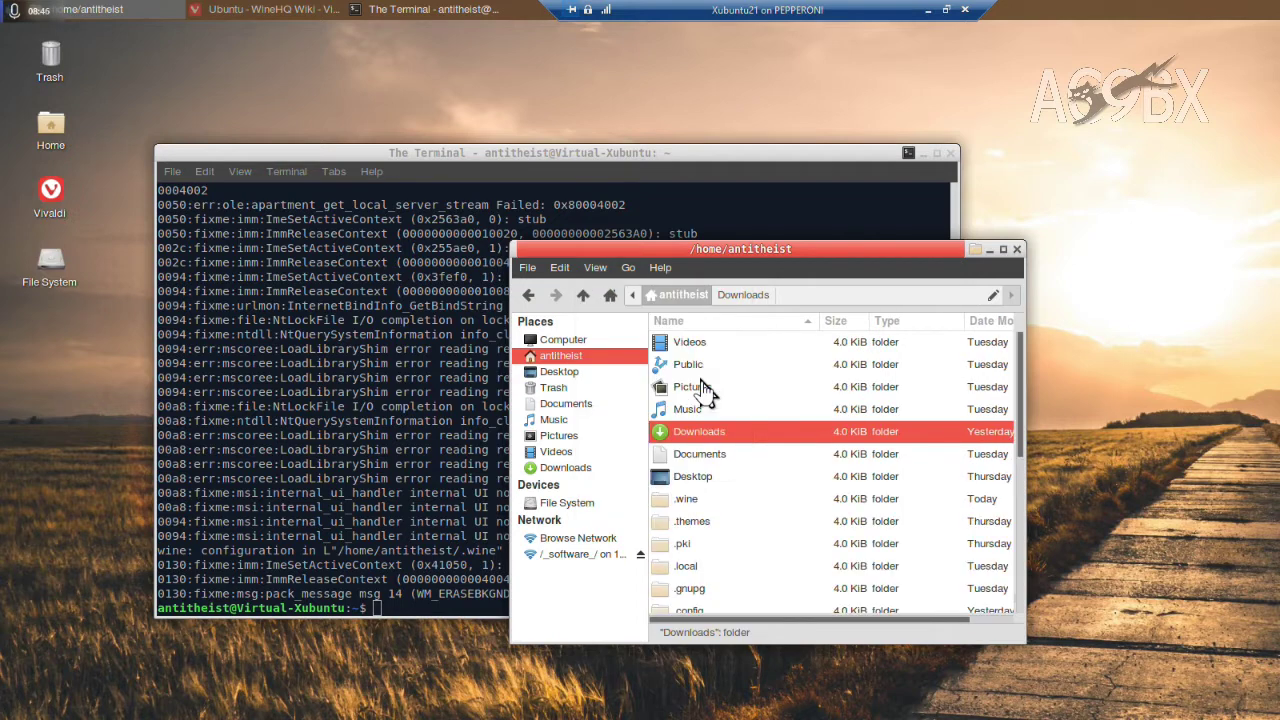
pyautogui.click(690, 499)
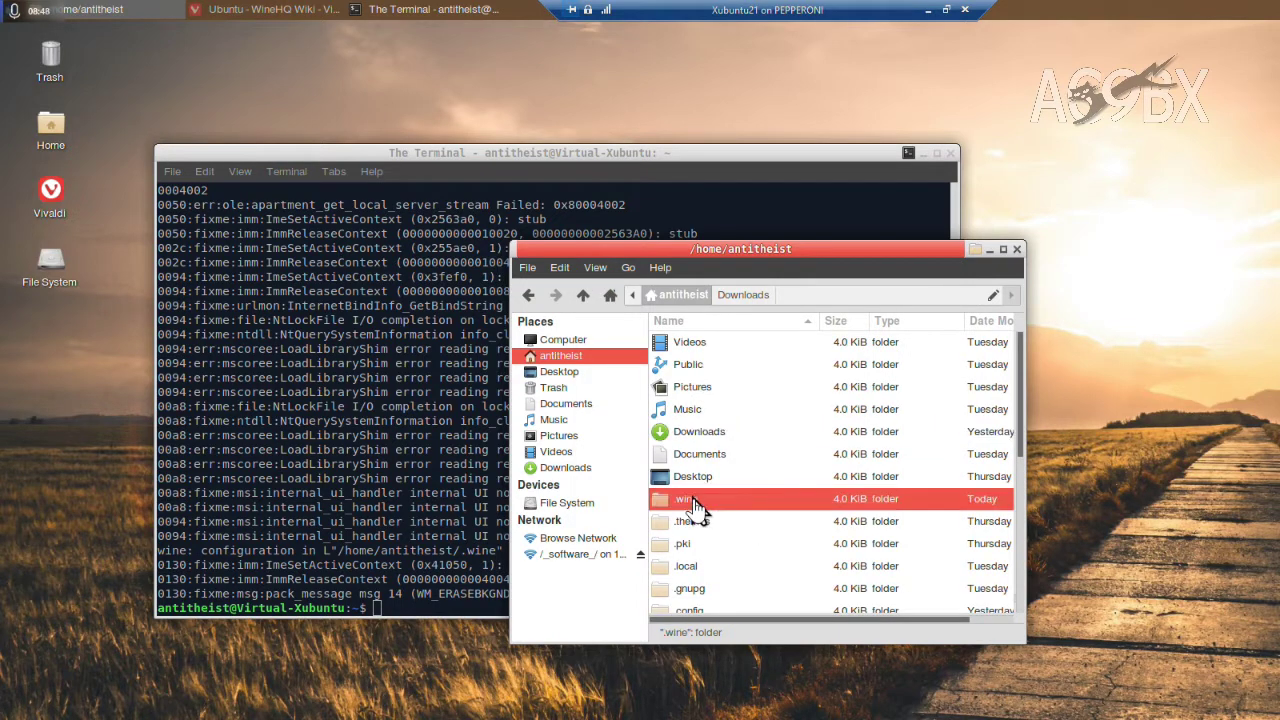
pyautogui.doubleClick(690, 499)
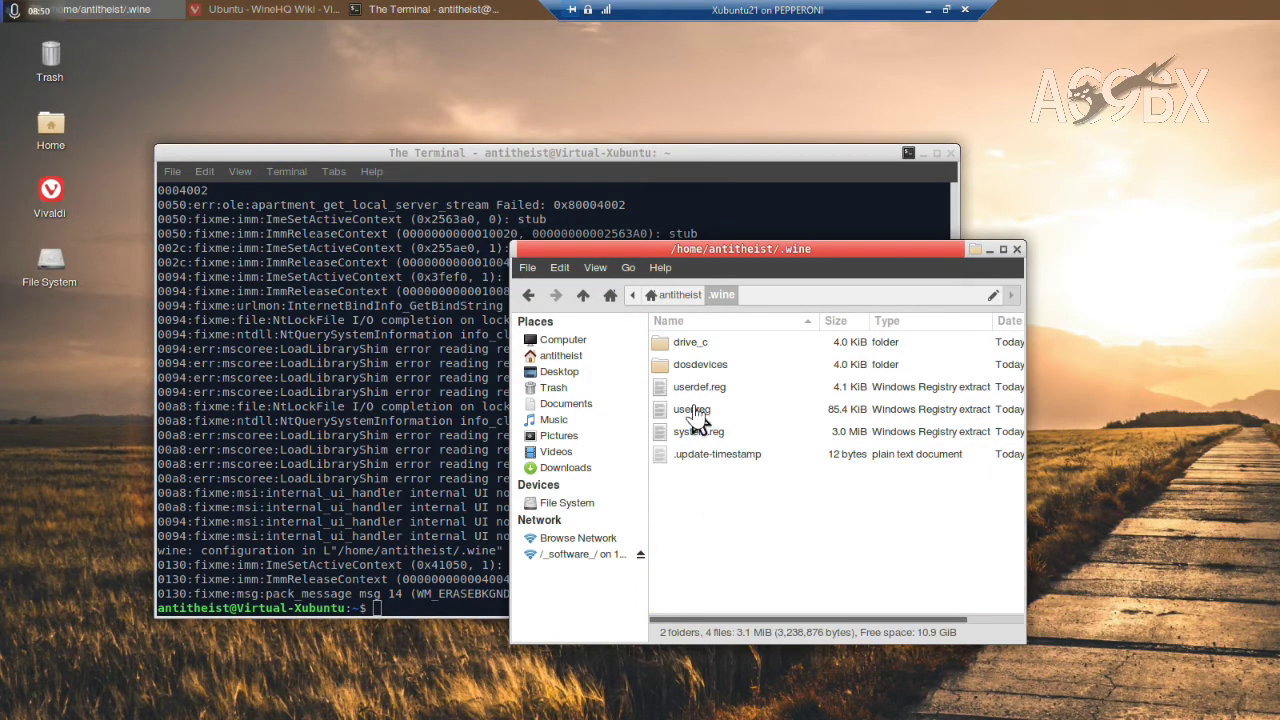
pyautogui.doubleClick(690, 342)
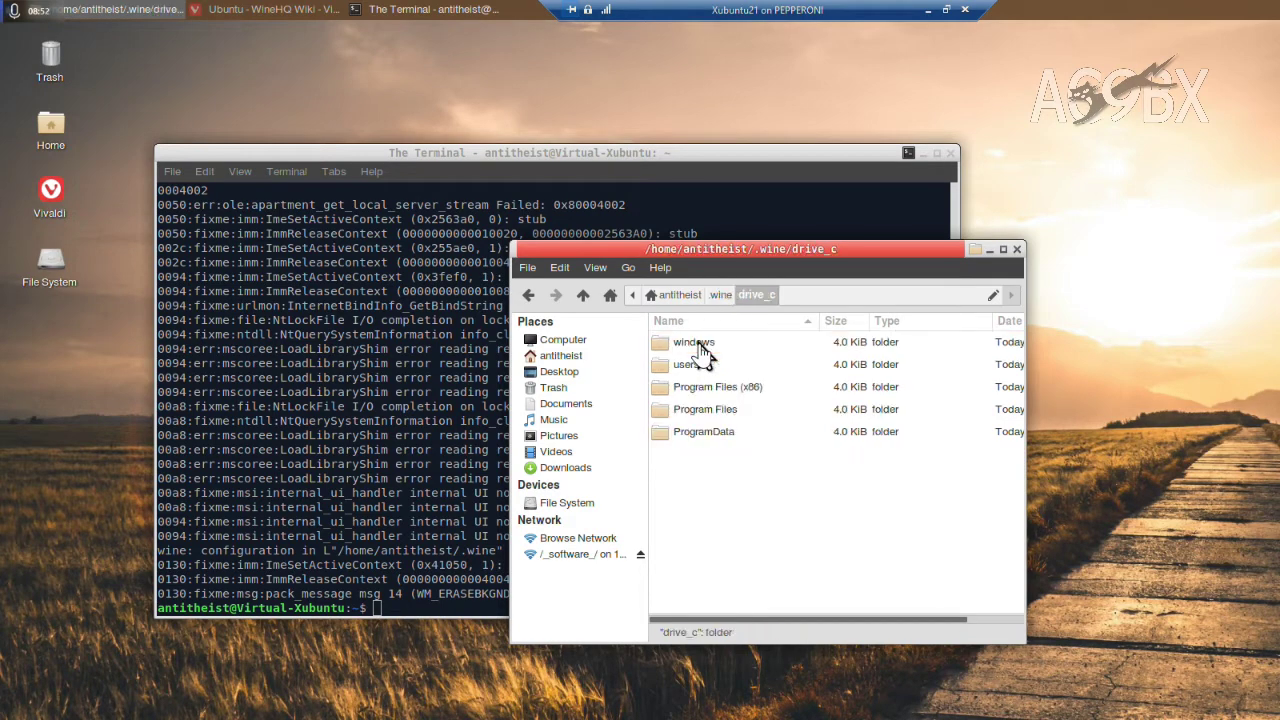
pyautogui.doubleClick(745, 390)
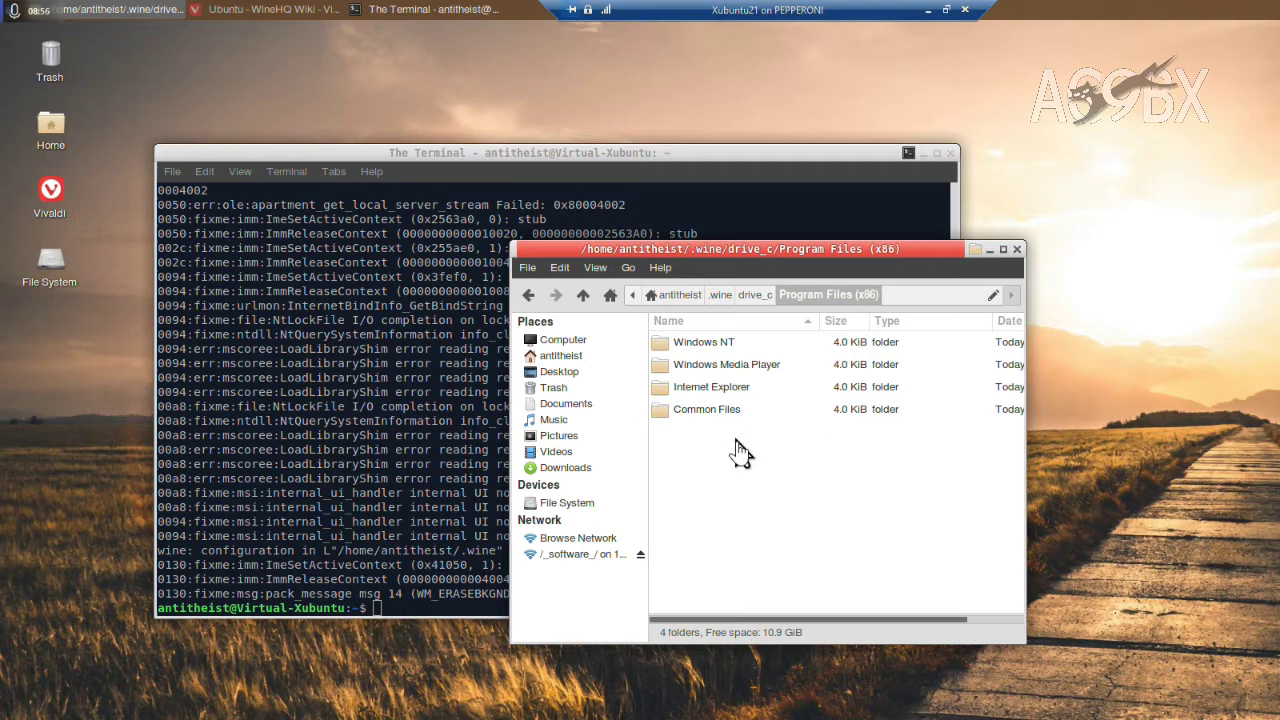
# - Paste SDRSharp into Program Files (x86) and open the pasted folder
pyautogui.rightClick(740, 452)
pyautogui.click(785, 490)
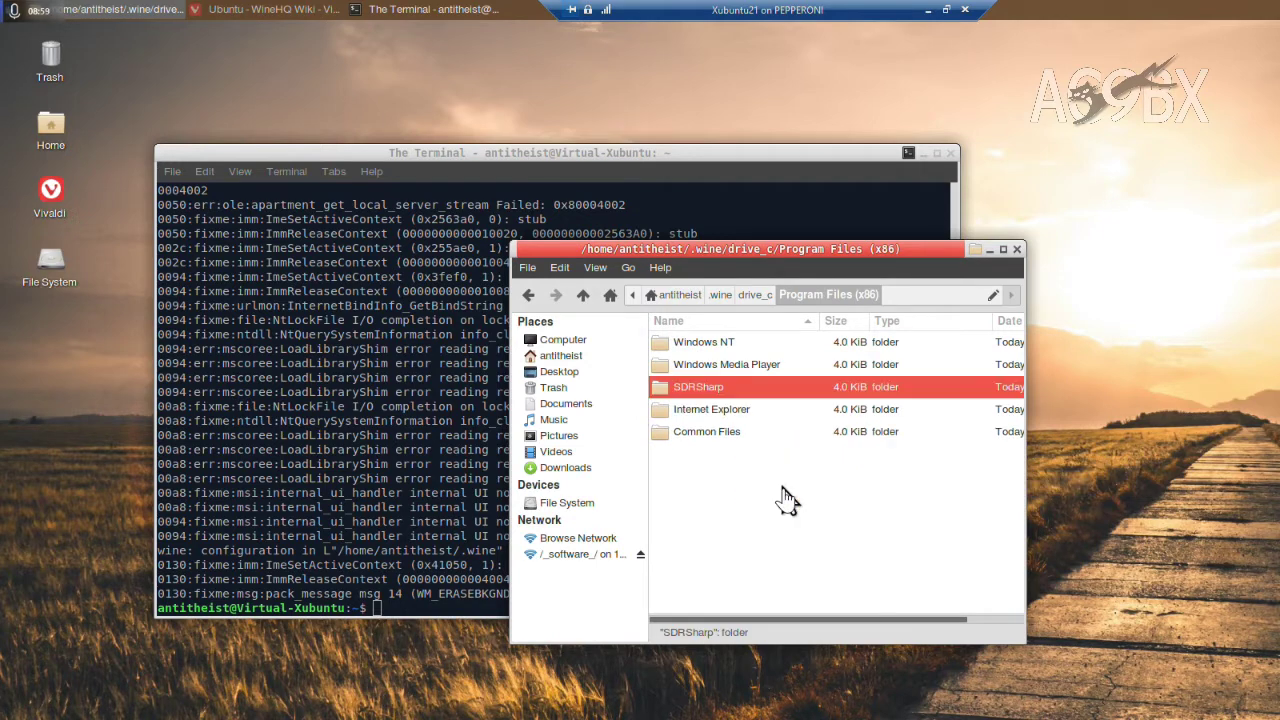
pyautogui.click(780, 535)
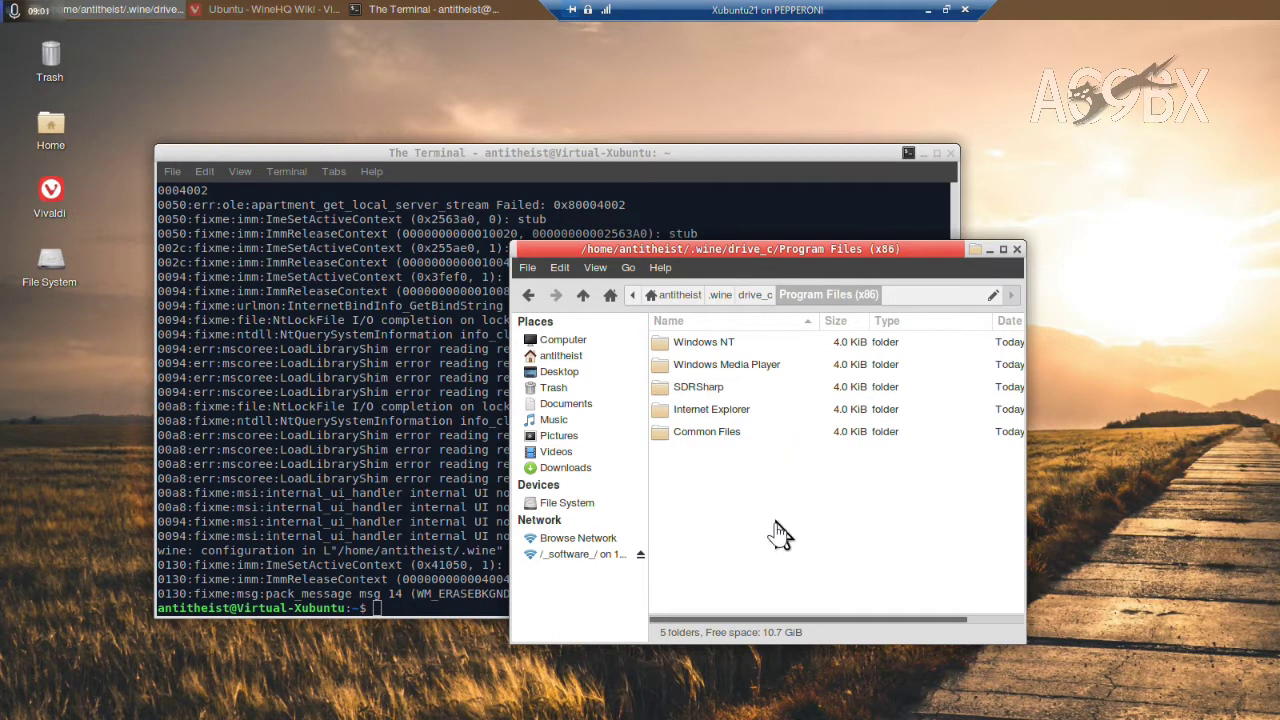
pyautogui.doubleClick(707, 390)
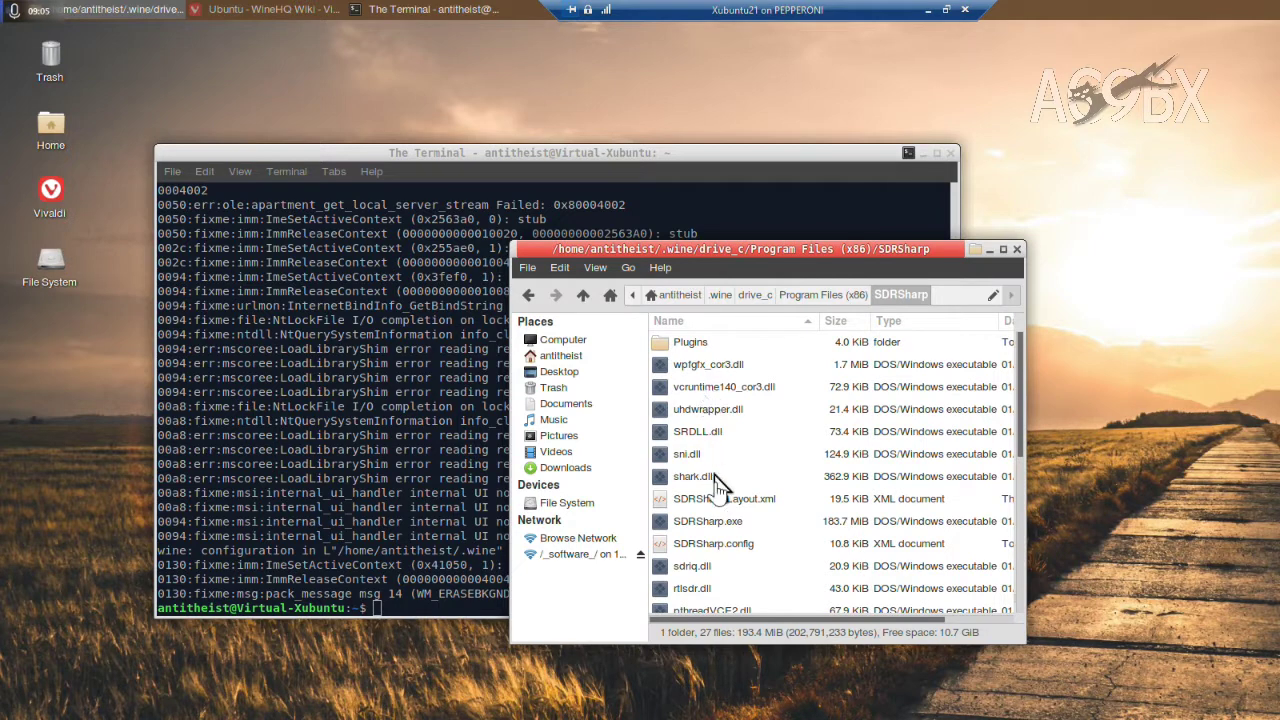
# - Run SDRSharp.exe with the Wine Windows Program Loader from Thunar's Open With menu
pyautogui.click(722, 526)
pyautogui.rightClick(724, 528)
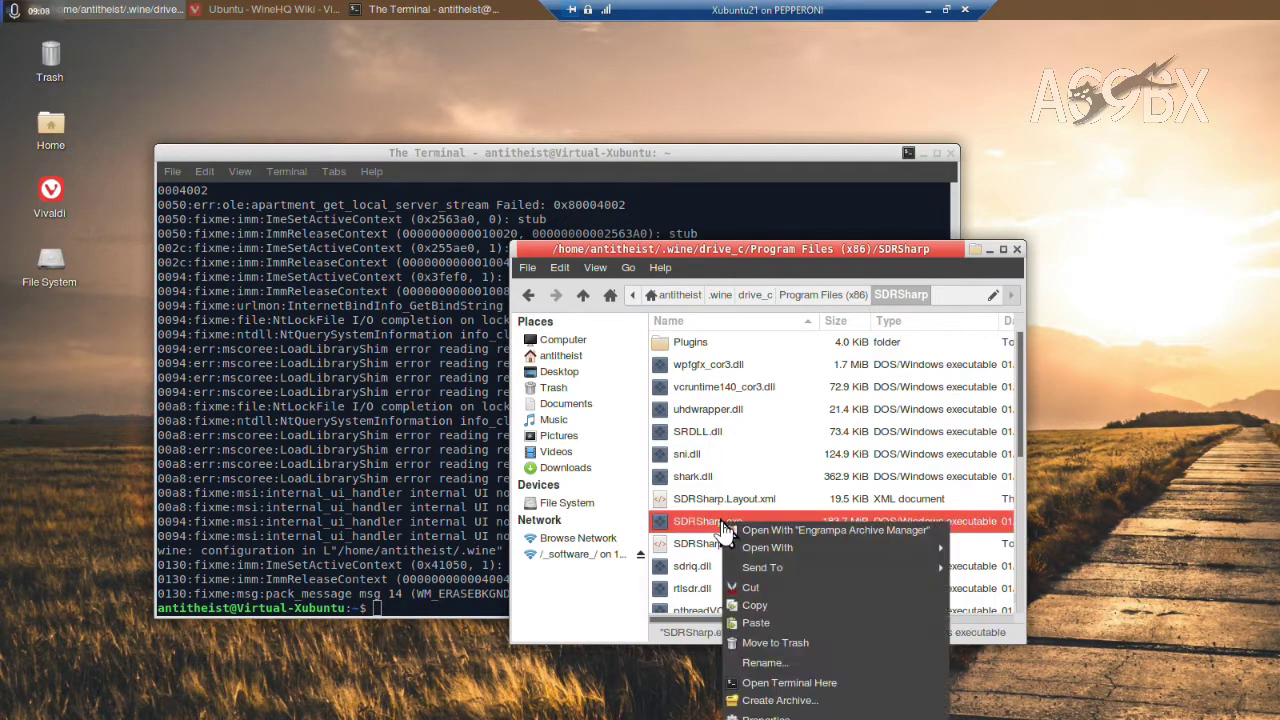
pyautogui.moveTo(805, 550)
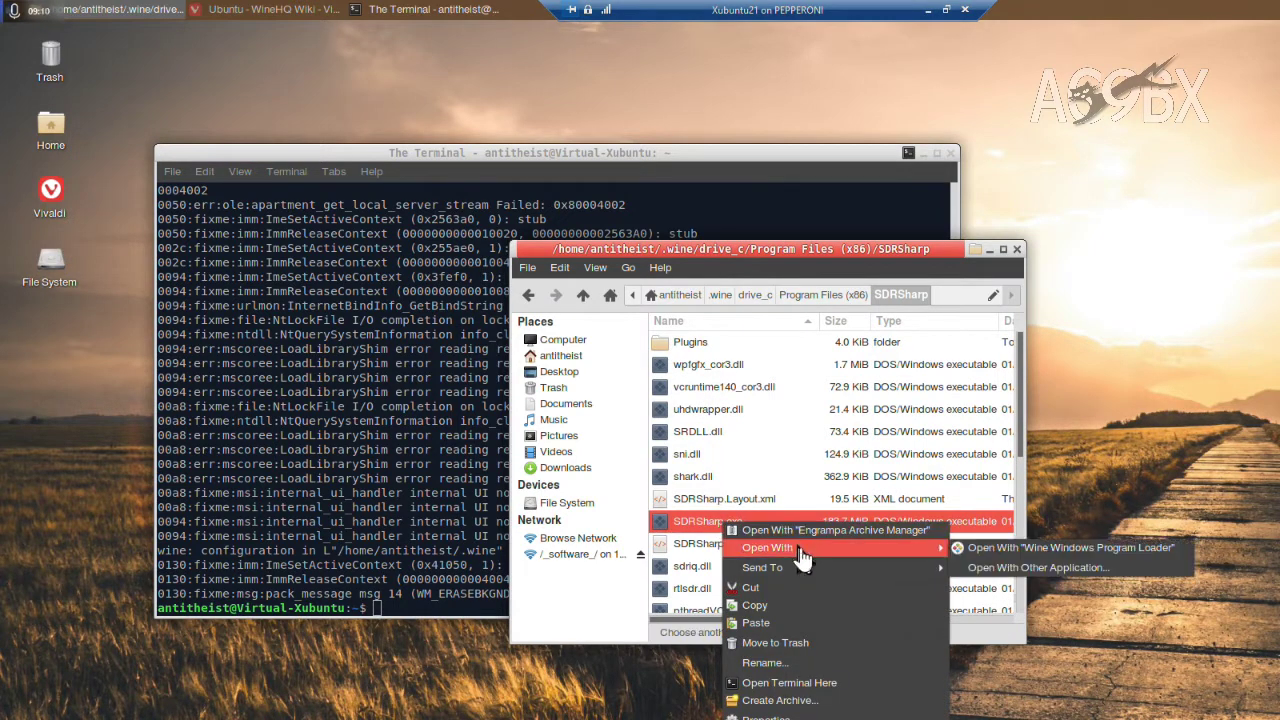
pyautogui.click(1001, 549)
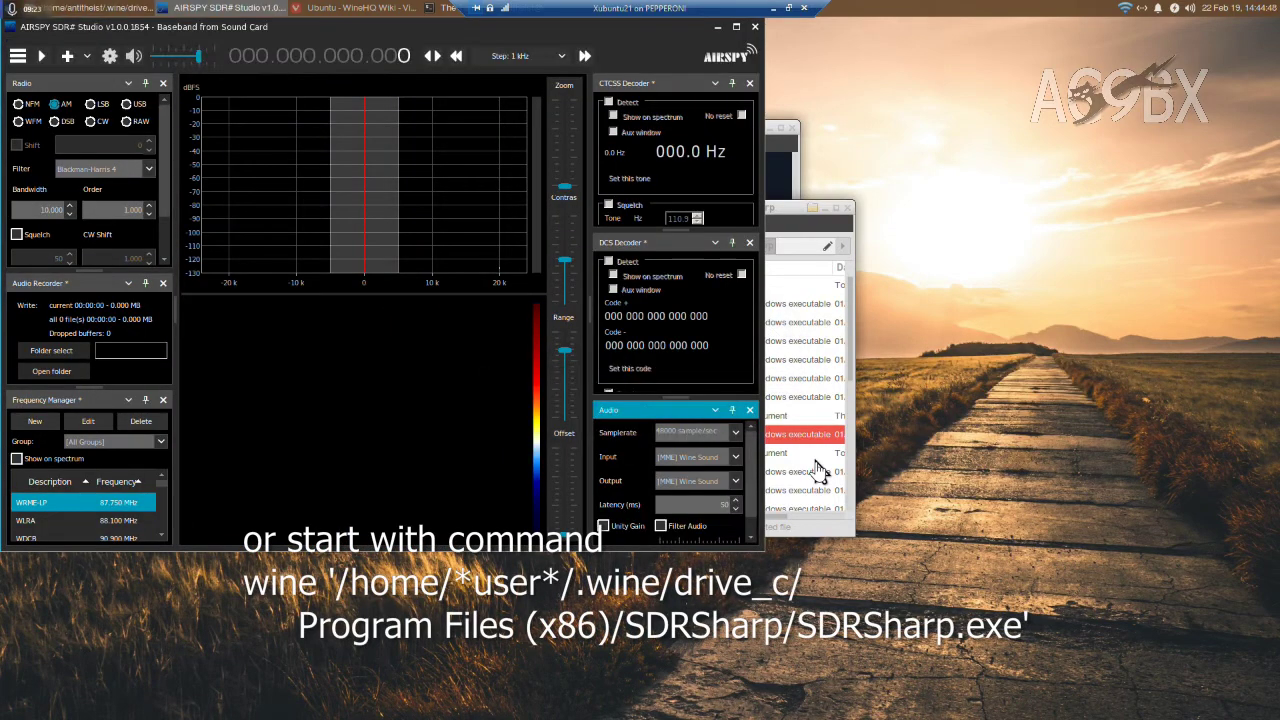
# - Enlarge the SDR# window and choose RTL-SDR TCP as the signal source in the Source panel
pyautogui.moveTo(768, 560); pyautogui.dragTo(1077, 677)
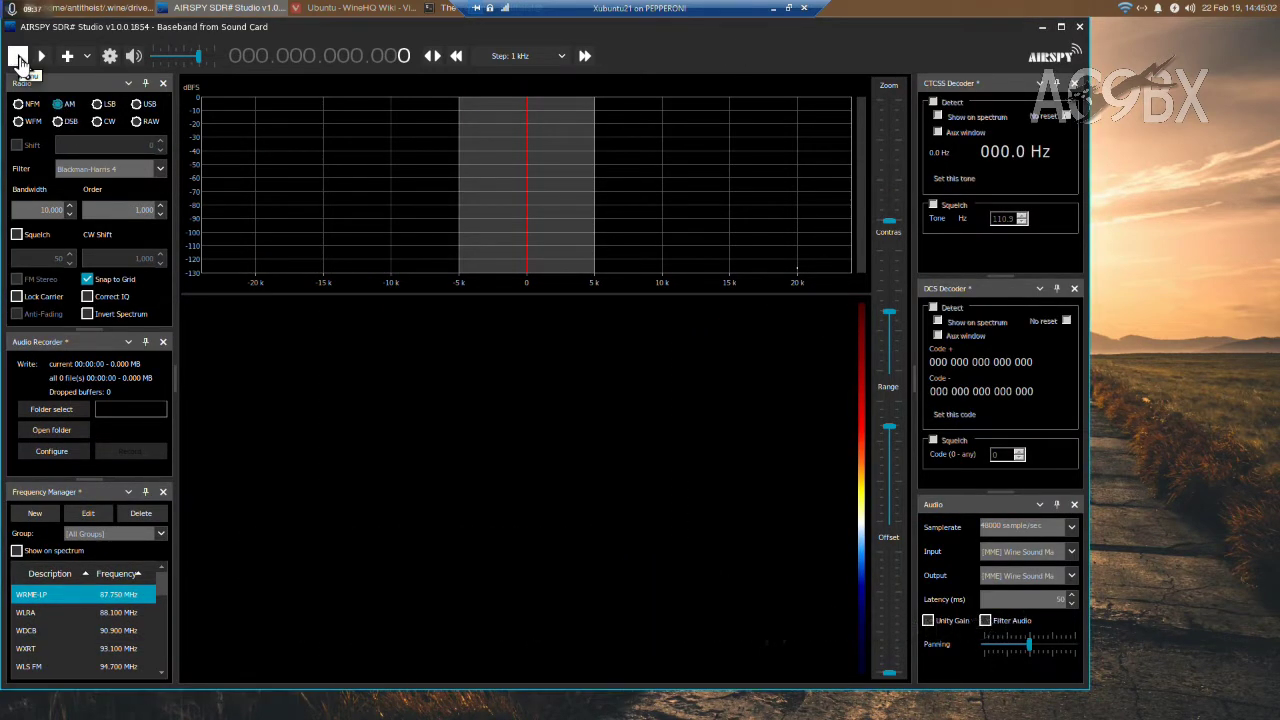
pyautogui.click(18, 58)
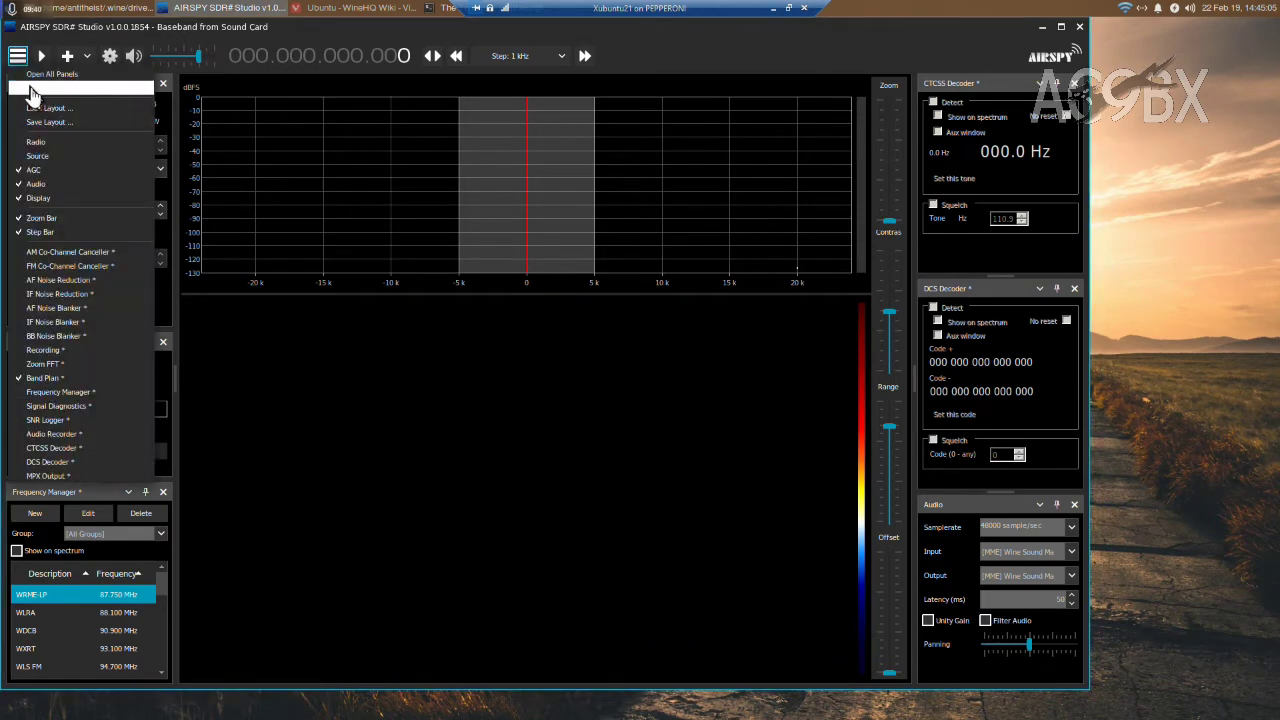
pyautogui.click(42, 162)
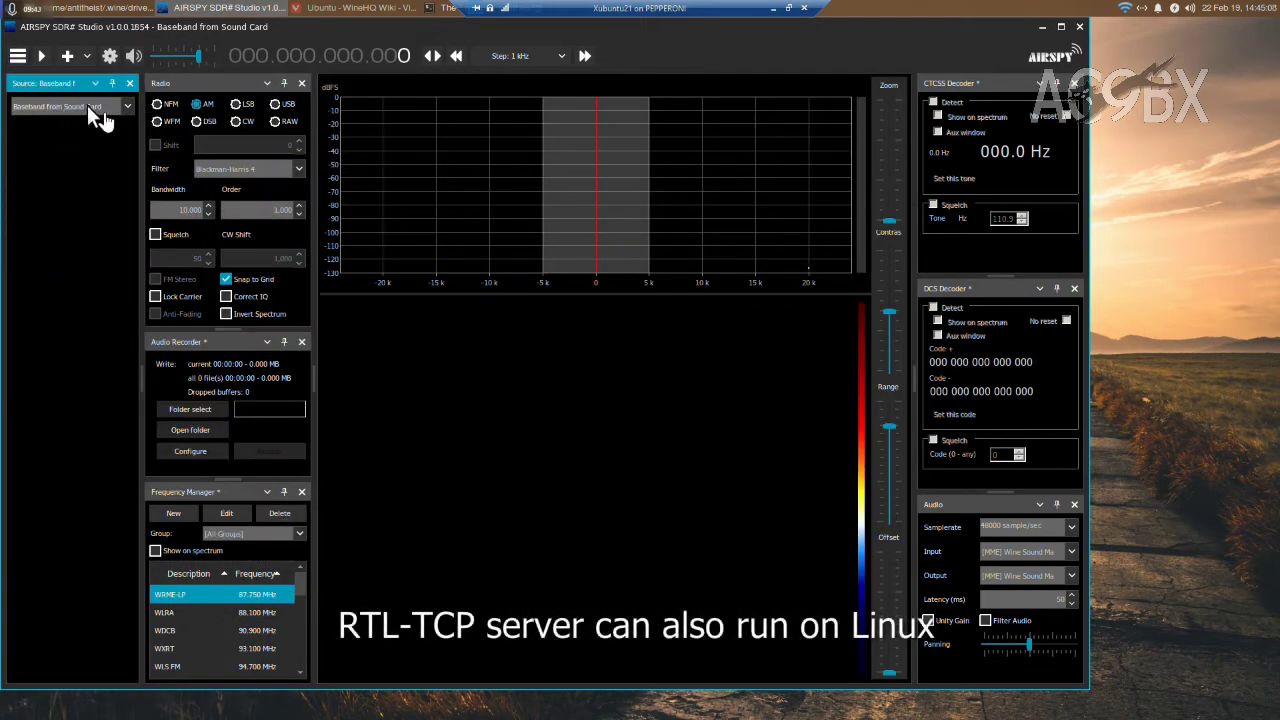
pyautogui.click(126, 107)
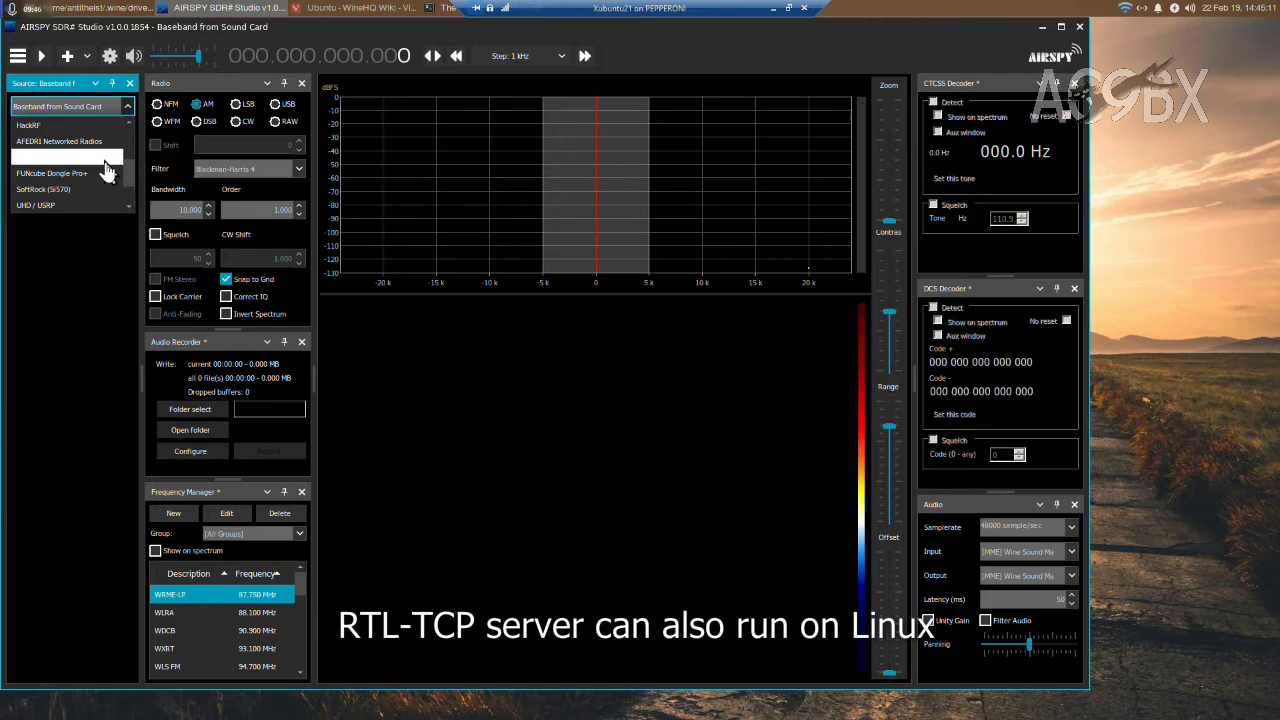
pyautogui.scroll(-3, 107, 170)
pyautogui.click(32, 208)
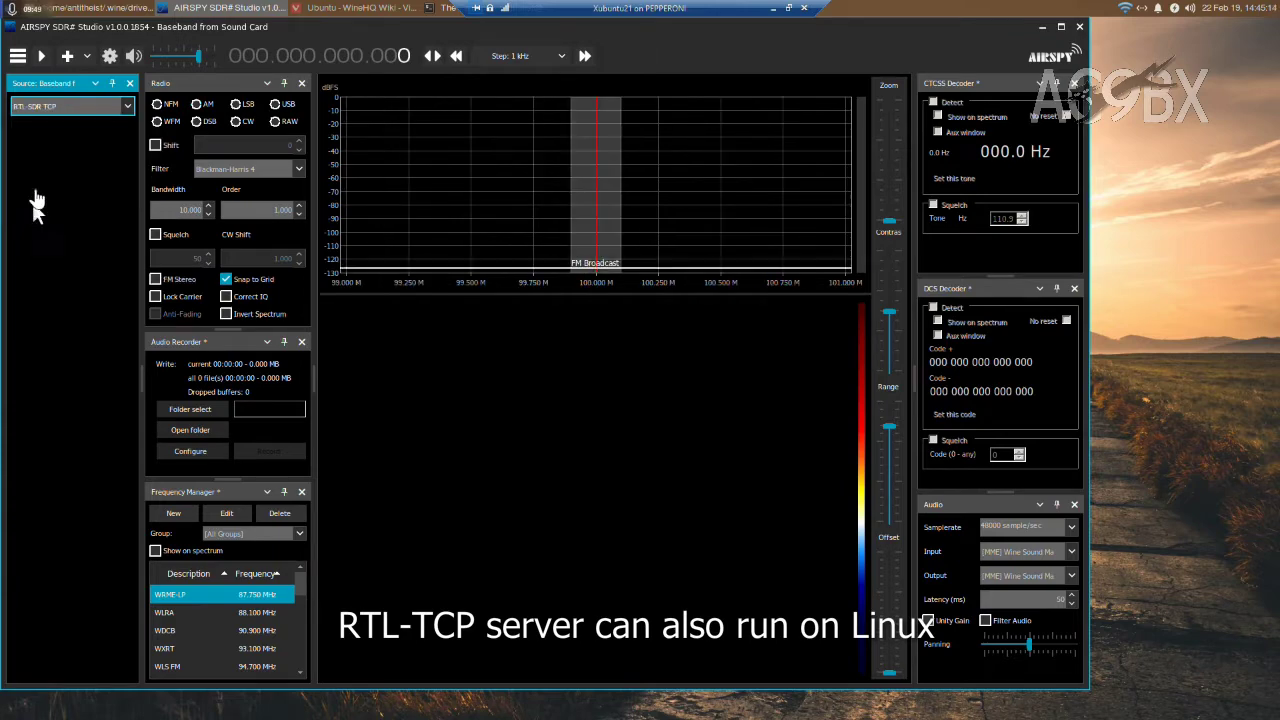
# - Point the RTL-TCP settings at host 192.168.33.44, port 1234, and close the dialog
pyautogui.click(110, 56)
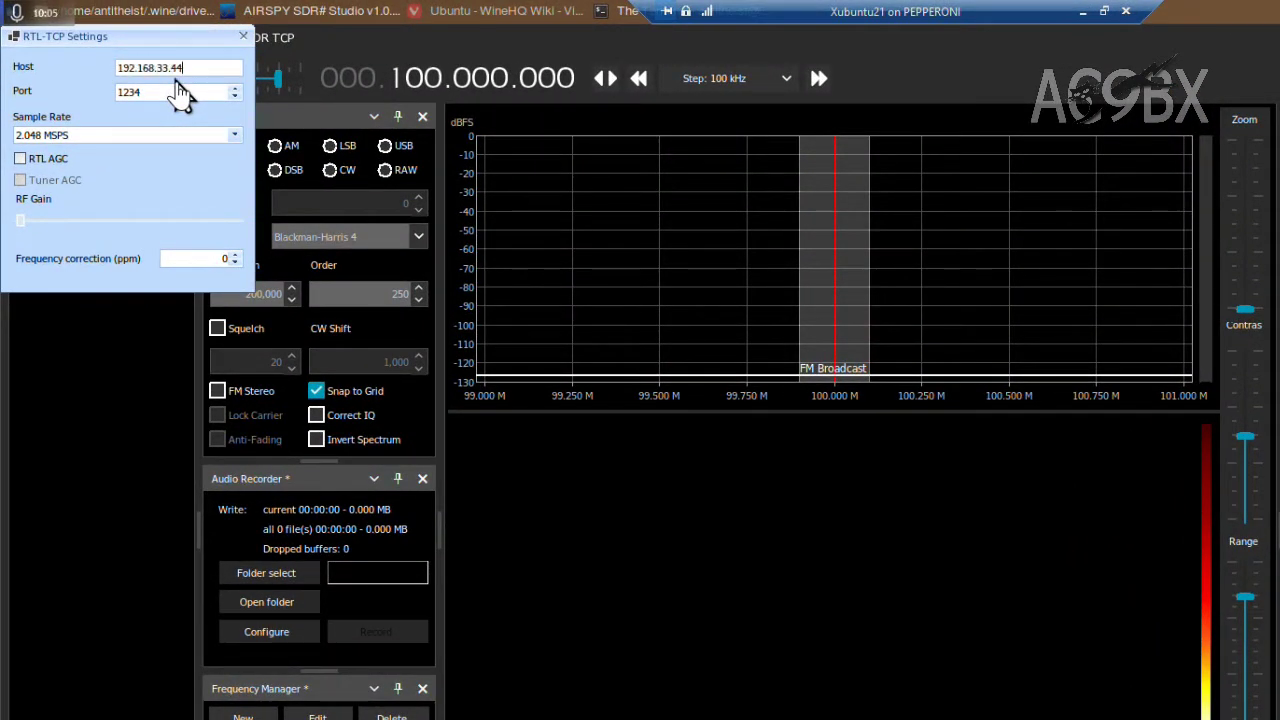
pyautogui.click(243, 36)
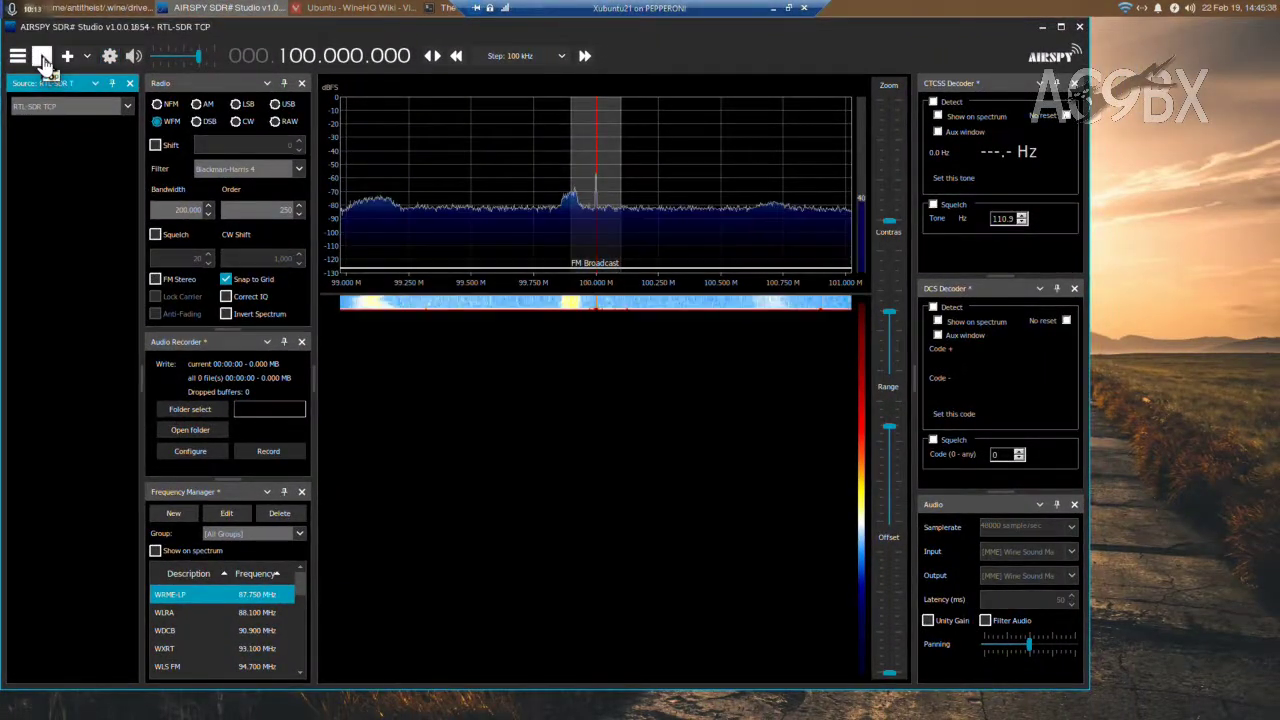
# - Close the Source panel and scroll down the Frequency Manager list
pyautogui.click(130, 84)
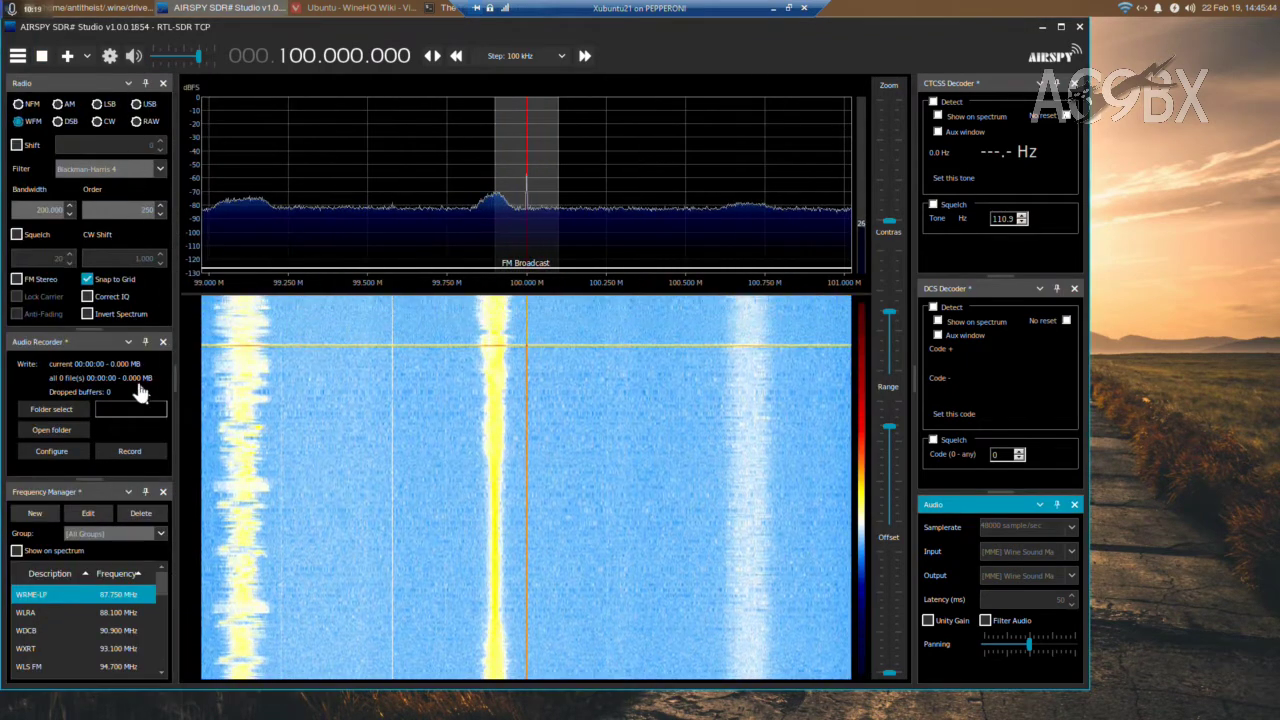
pyautogui.moveTo(164, 597); pyautogui.dragTo(164, 677)
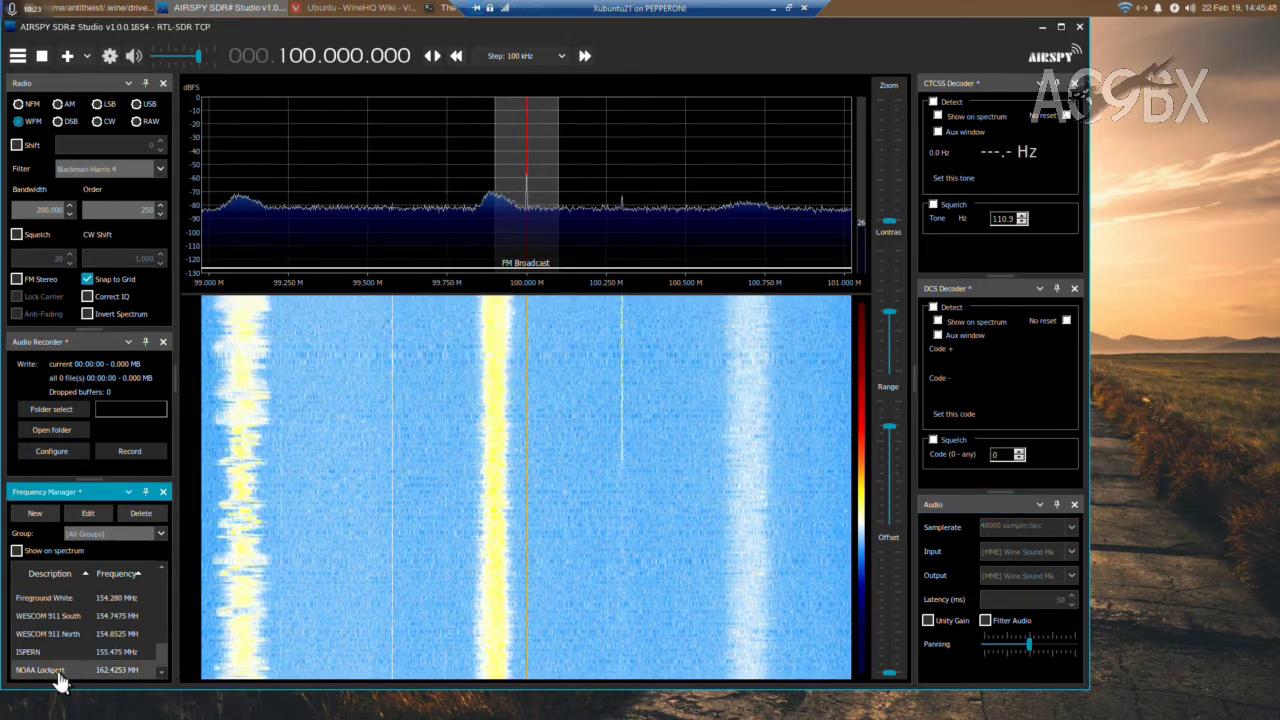